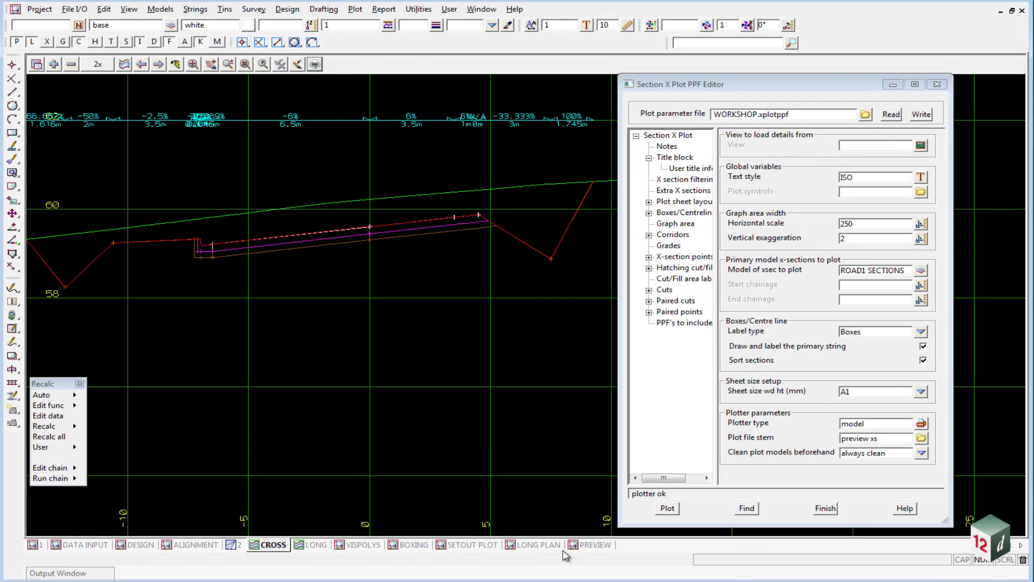
Step: Replace the preview lx1 model with preview xs1 in the PREVIEW view
left_click(593, 545)
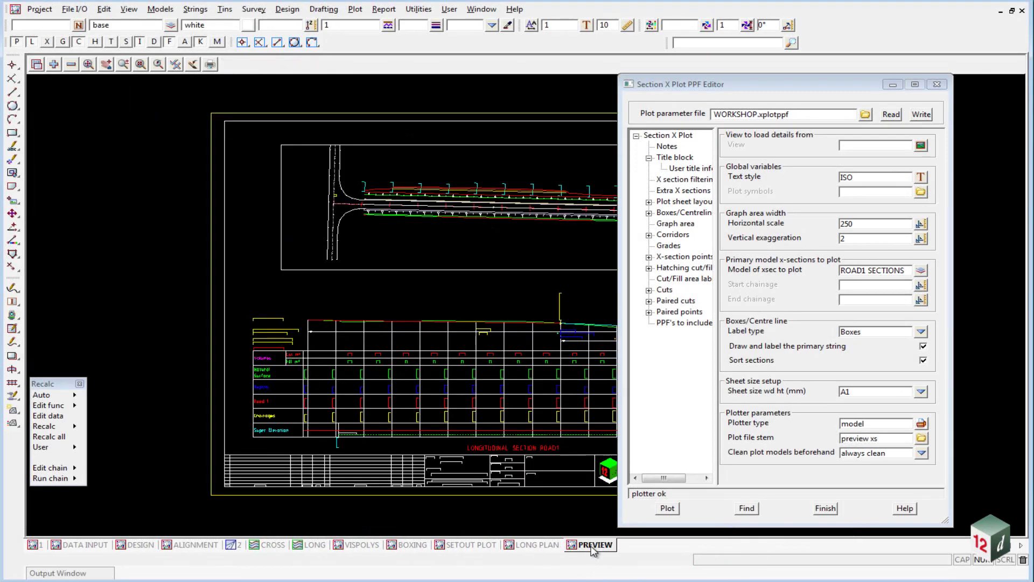
left_click(72, 65)
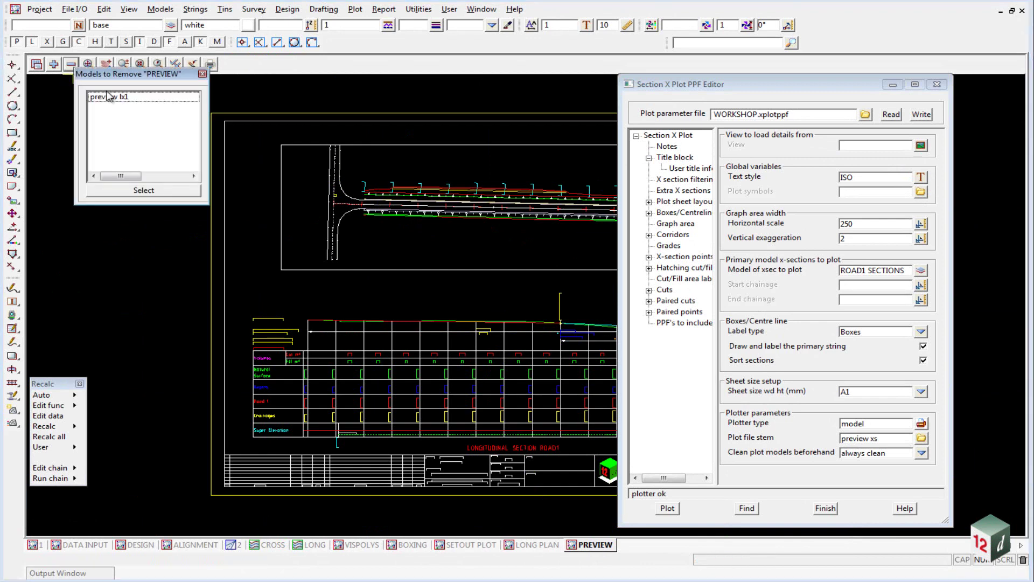
double_click(111, 97)
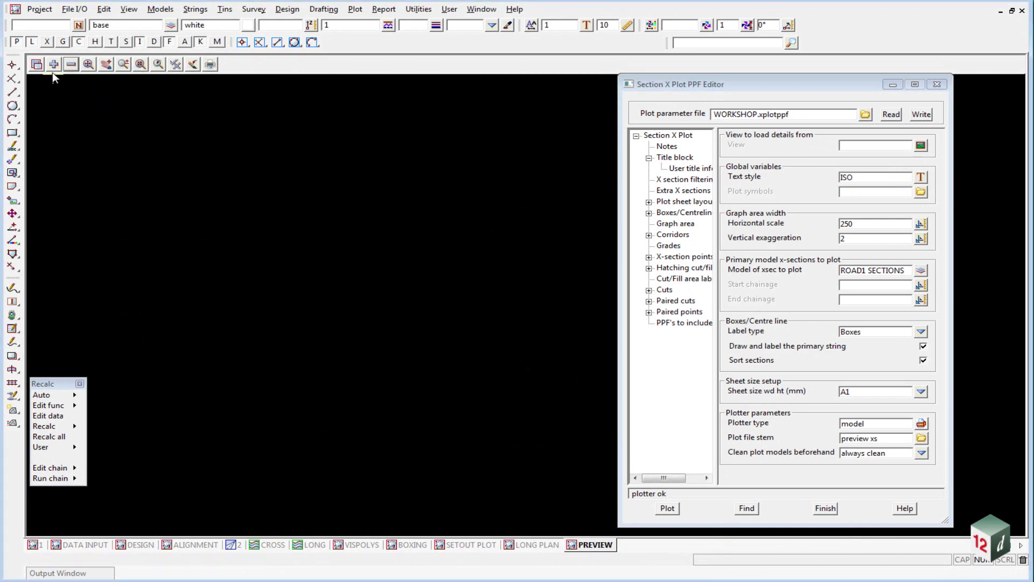
left_click(53, 64)
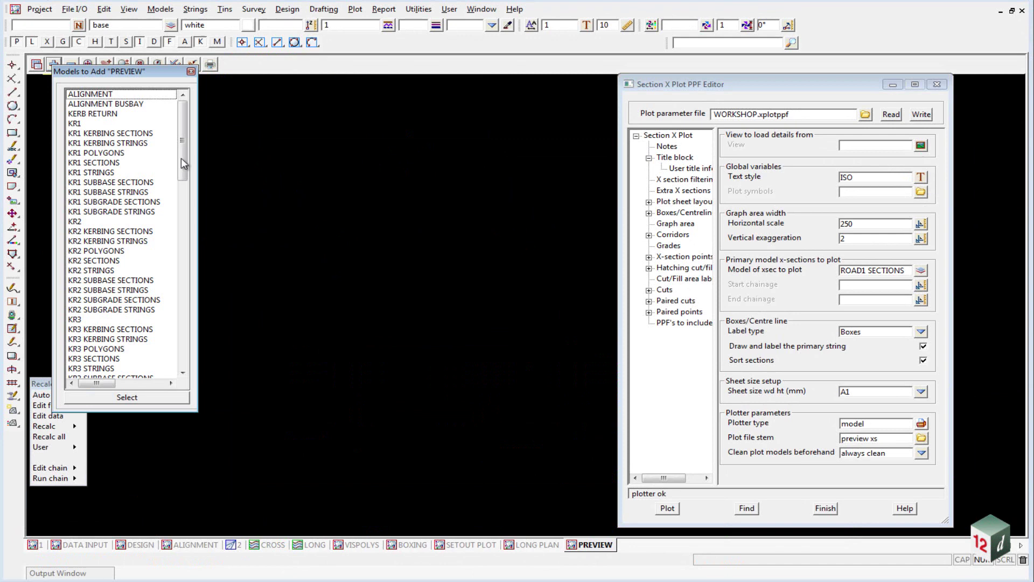
left_click_drag(183, 160, 202, 275)
left_click(106, 282)
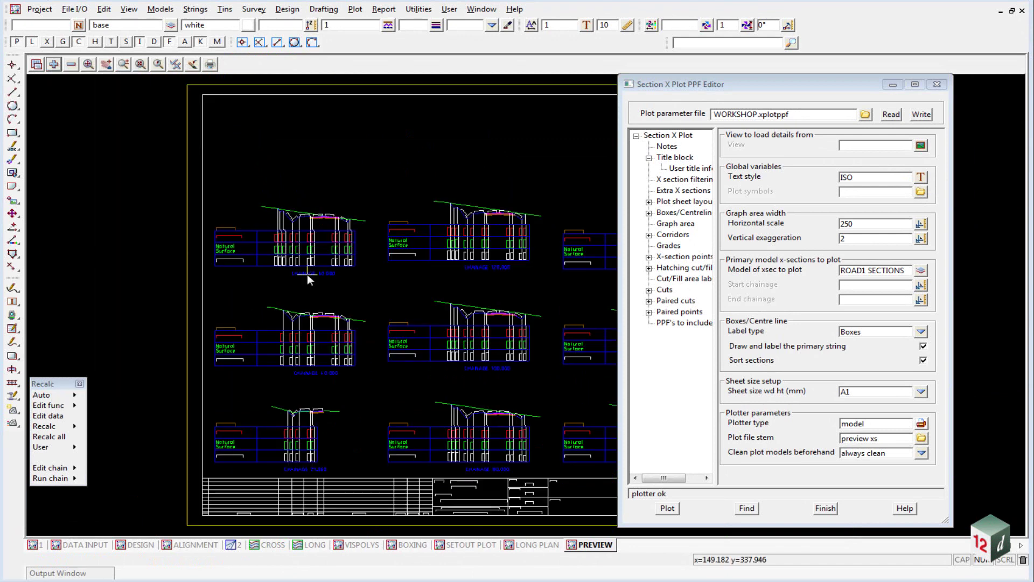
Step: Show the User title info (CROSS SECTIONS FOR, ROAD 1, 12D WORKSHOP) and zoom the preview onto the title block
left_click(670, 158)
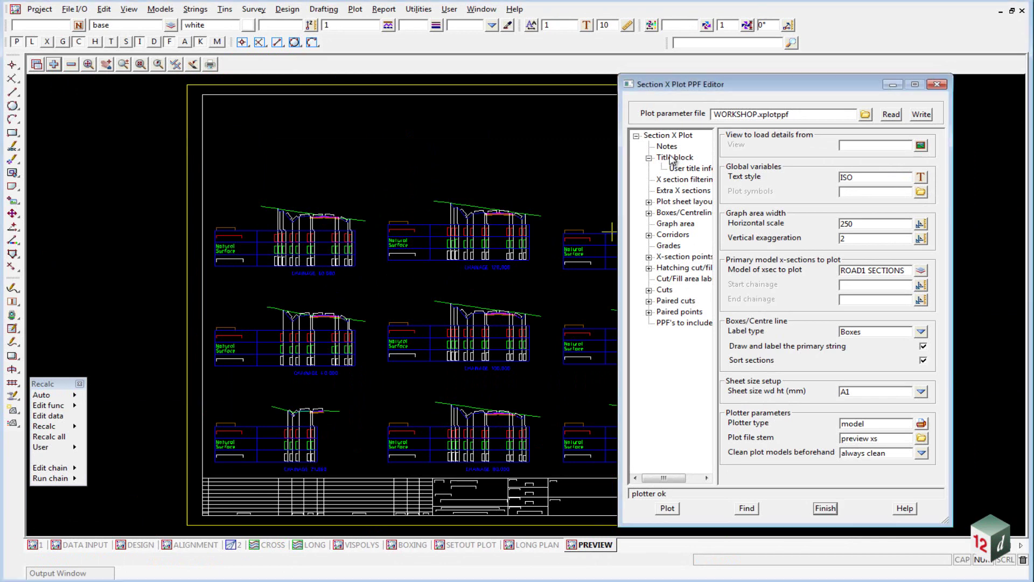
left_click(671, 157)
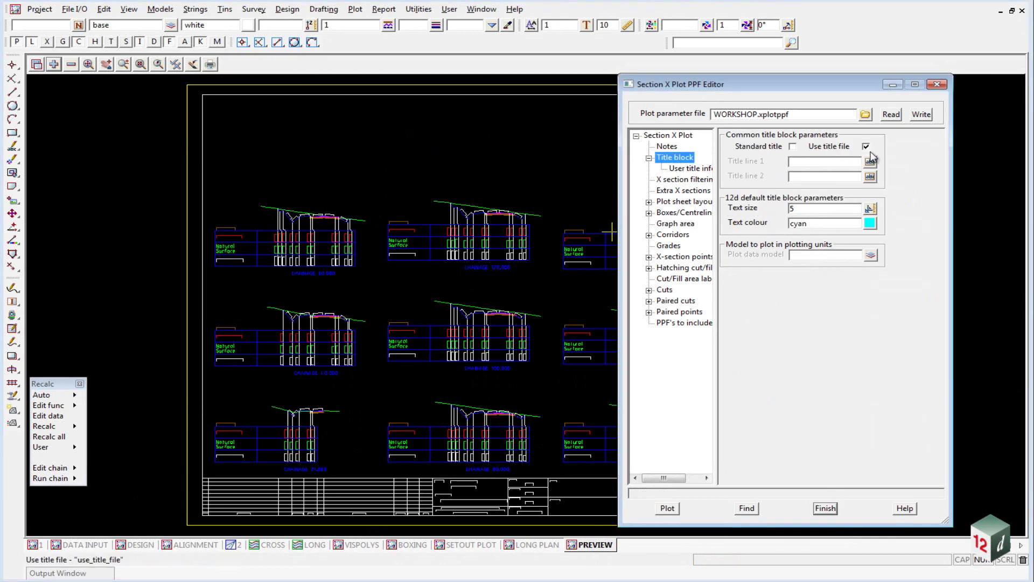
left_click(866, 147)
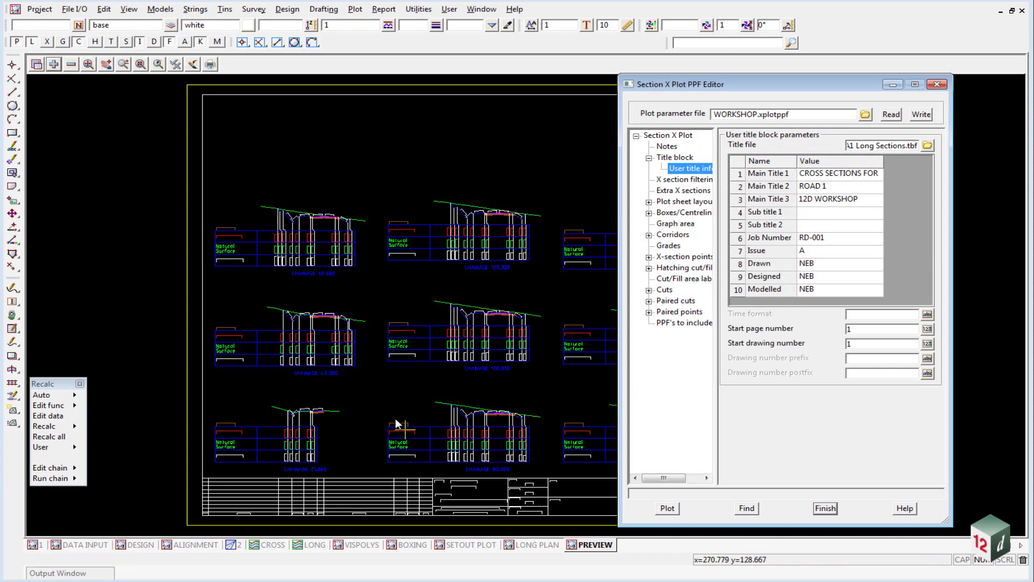
left_click(215, 332)
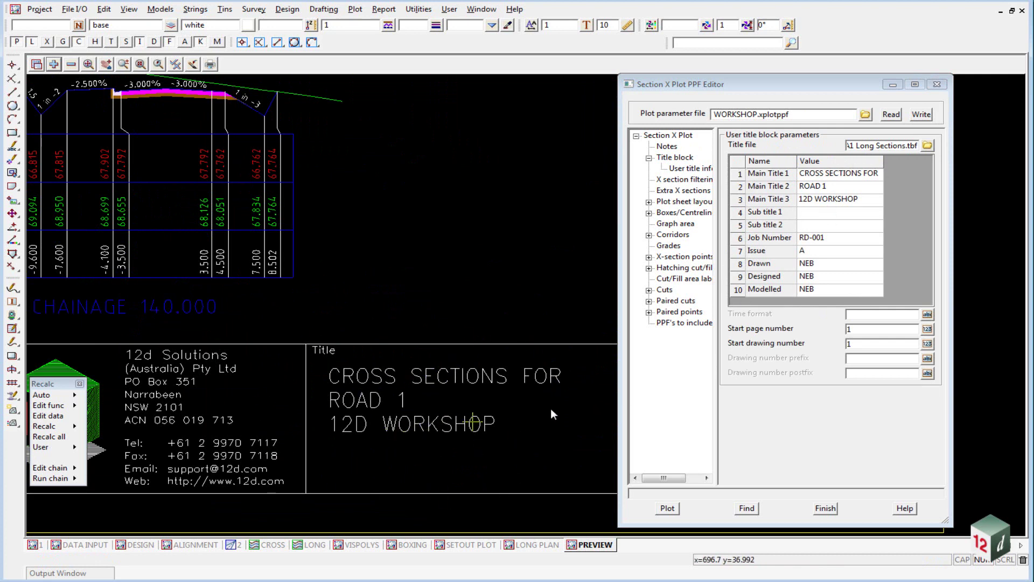
Step: Collapse Title block and inspect X section filtering: regular interval 20, culling tolerance 3
left_click(650, 160)
left_click(650, 159)
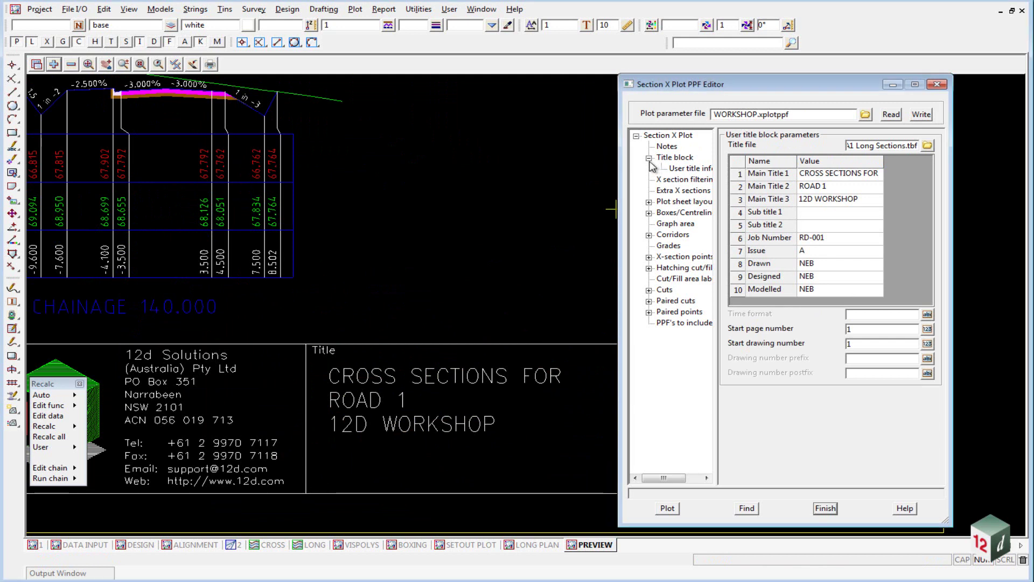
left_click(663, 170)
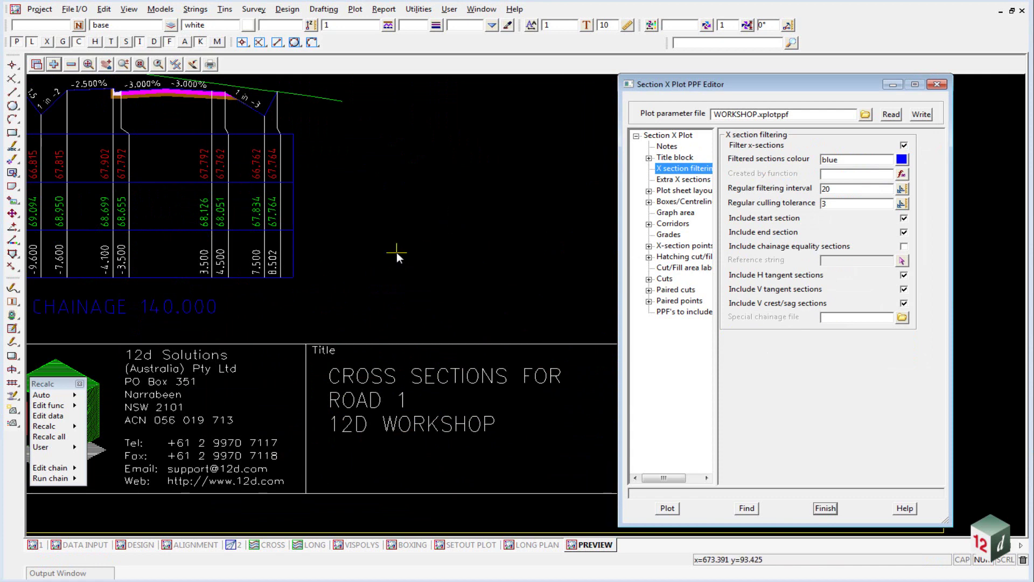
left_click(838, 190)
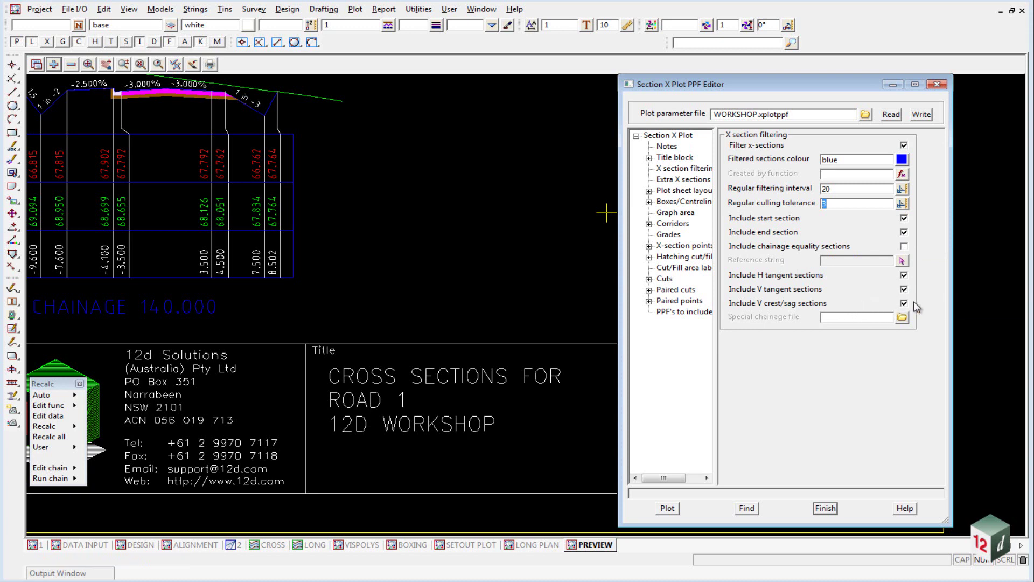
Step: Select Plot sheet layout to check left and right extensions of 5 with centrelines lined up
left_click(679, 192)
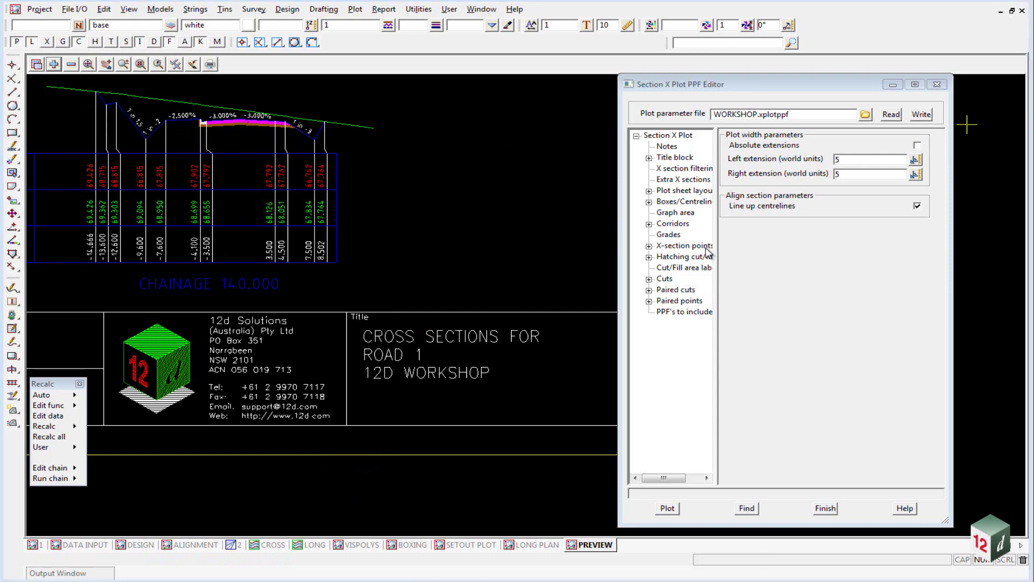
Step: Review the Margins and Sub plot gap pages, then the Boxes/Centreline labels diagram
left_click(650, 192)
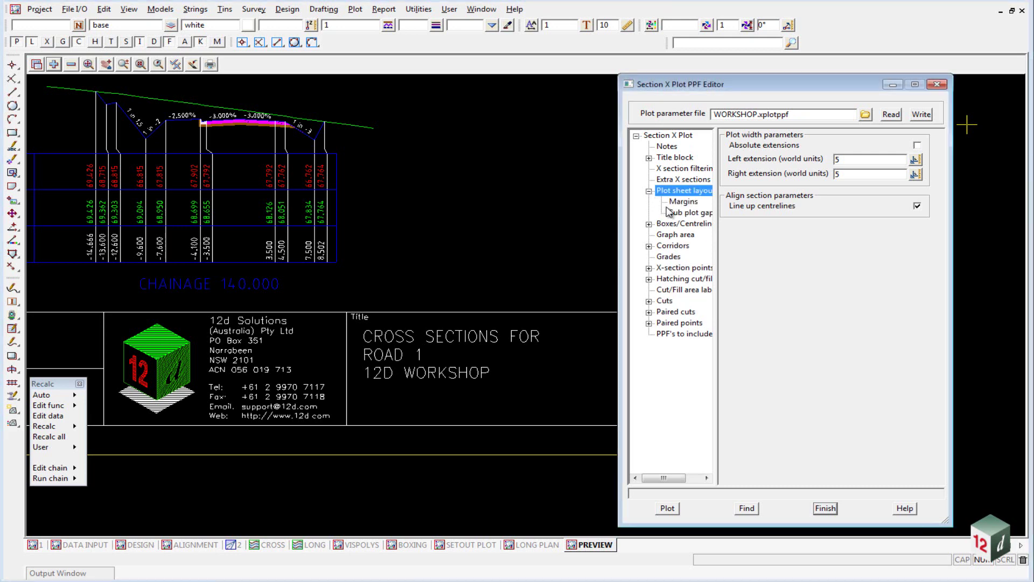
left_click(683, 202)
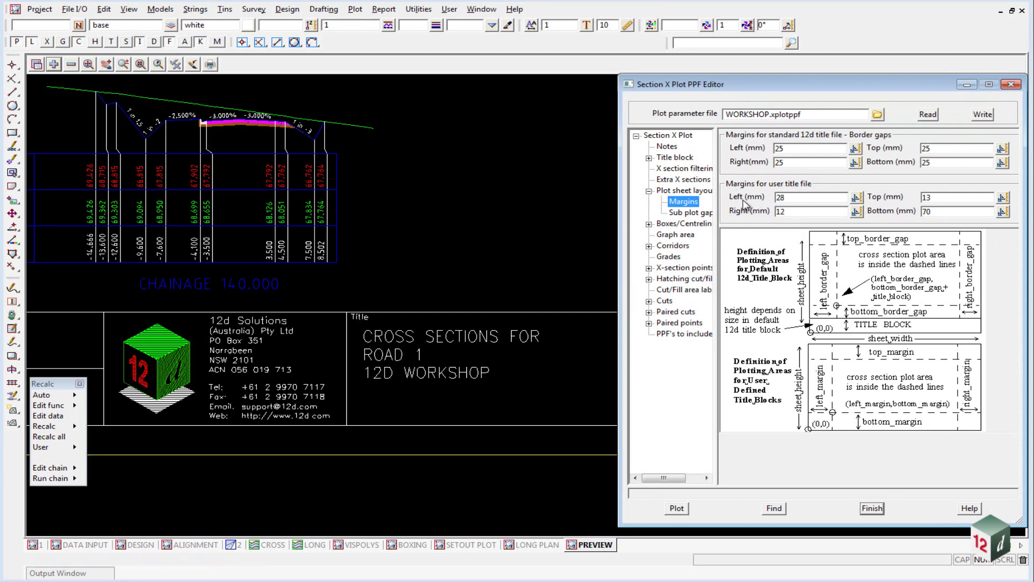
left_click(692, 213)
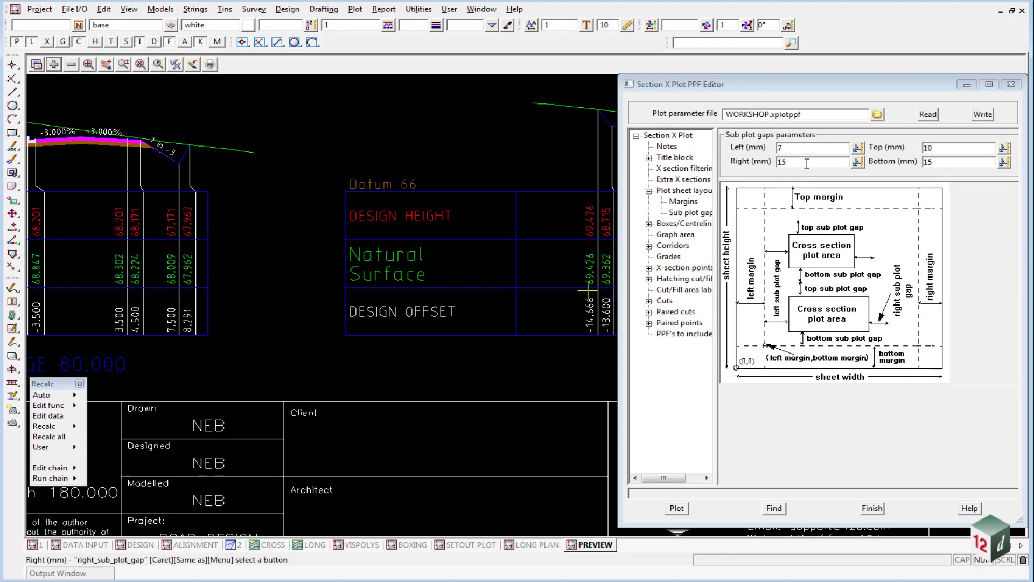
left_click(662, 202)
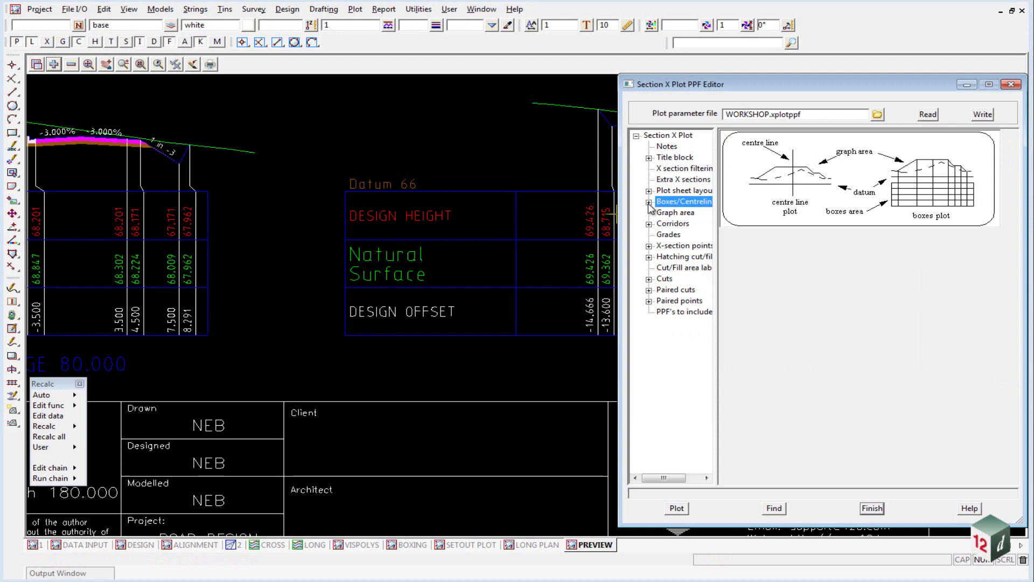
Step: Review Common datum line label parameters: roundoff 1, 3 decimals, ISO, size 3.5, brown
left_click(649, 202)
left_click(684, 214)
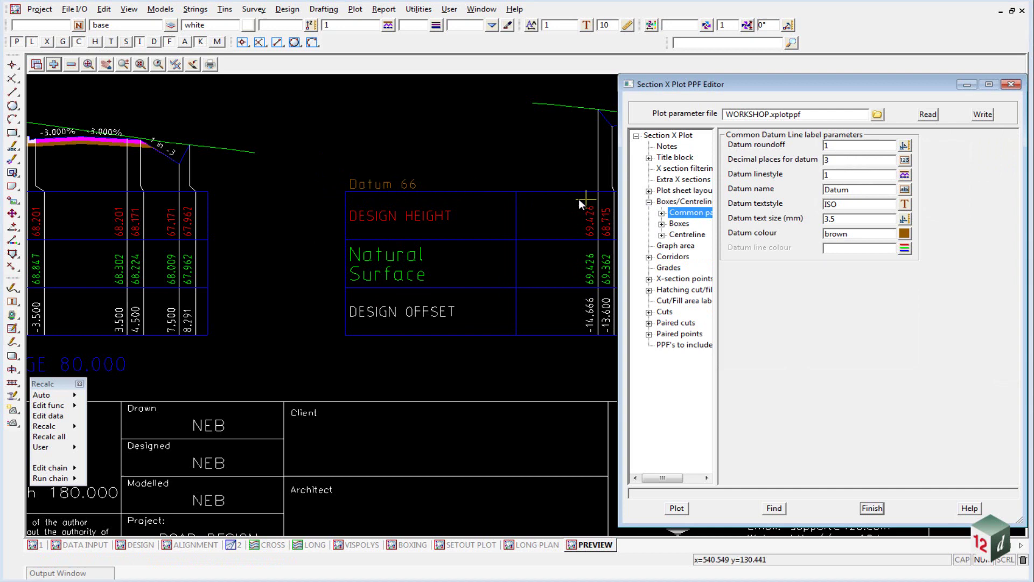
scroll(292, 239, "down", 2)
scroll(376, 231, "up", 3)
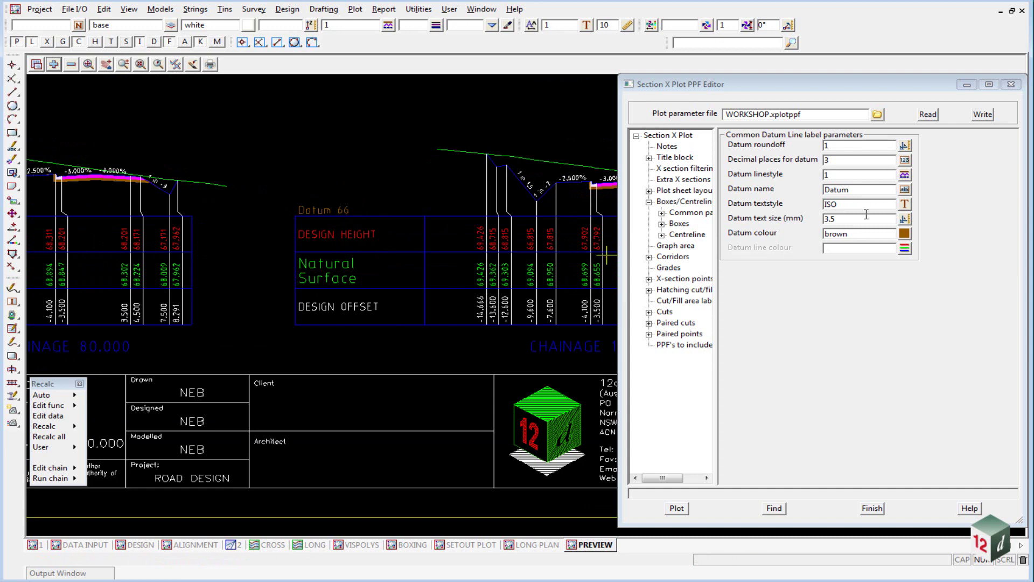
Step: Widen the settings tree and review tins to label: tin set 1, tin ground
left_click(662, 213)
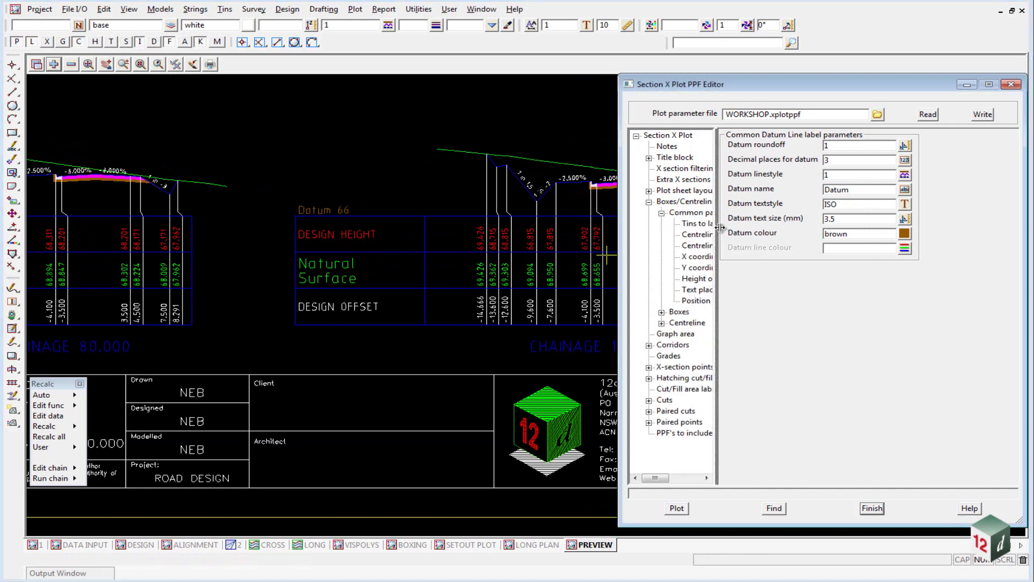
left_click_drag(720, 228, 766, 229)
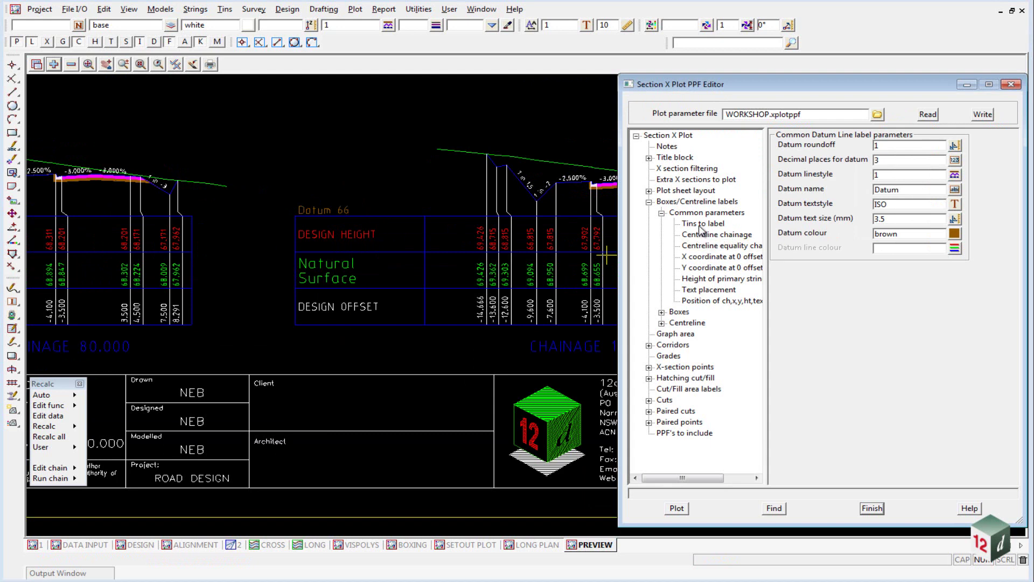
left_click(701, 226)
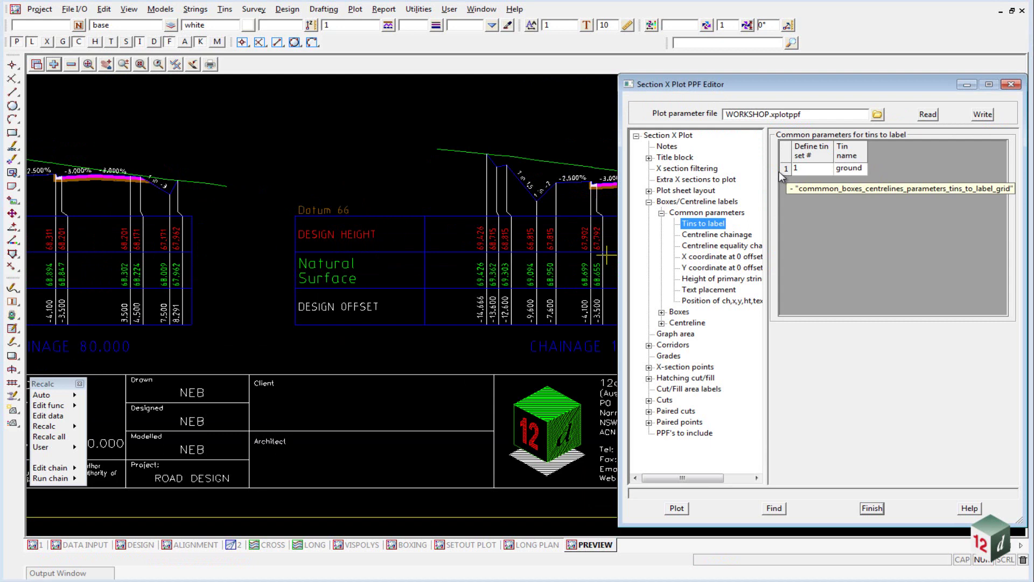
left_click(808, 170)
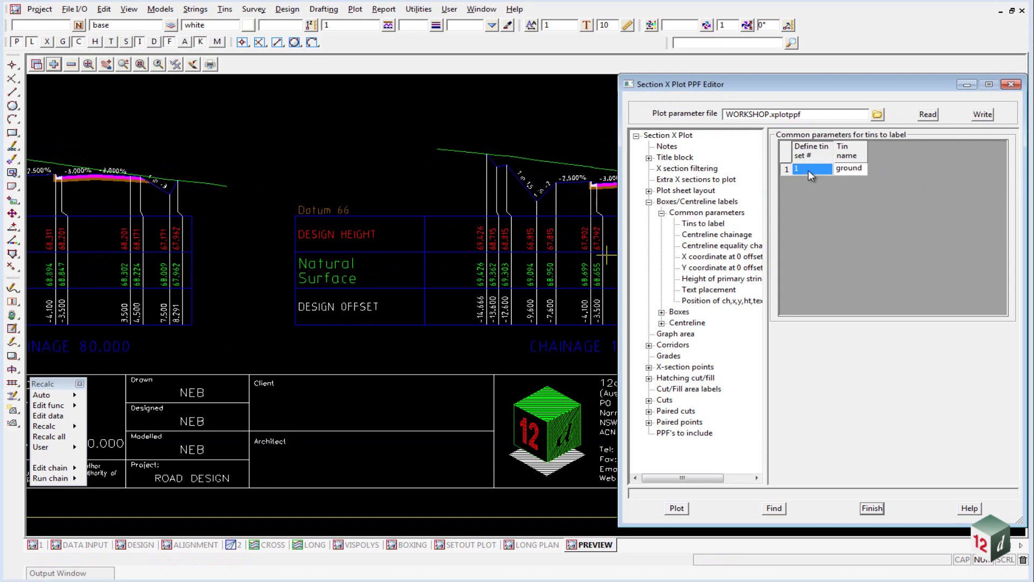
left_click(857, 170)
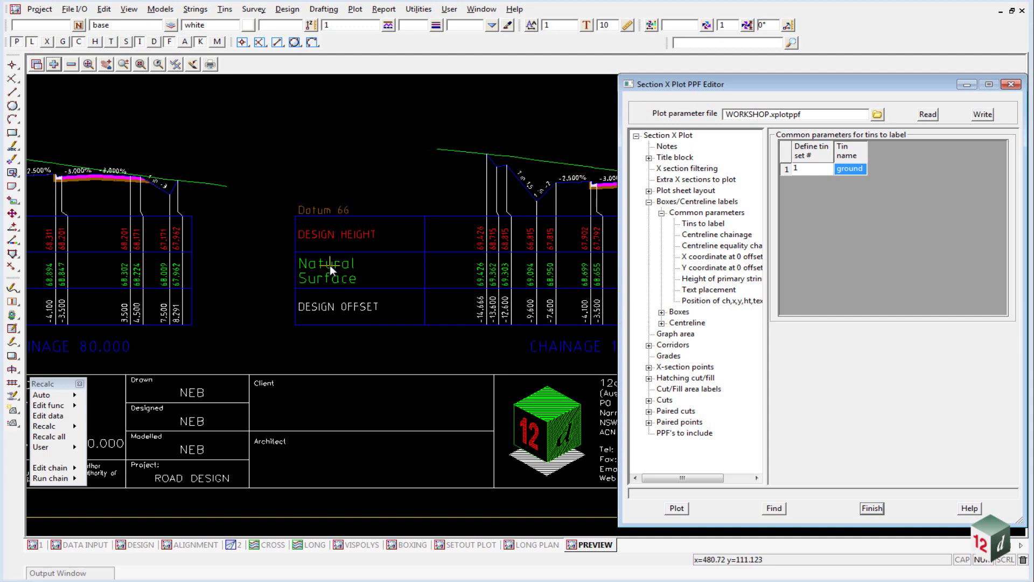
left_click(703, 224)
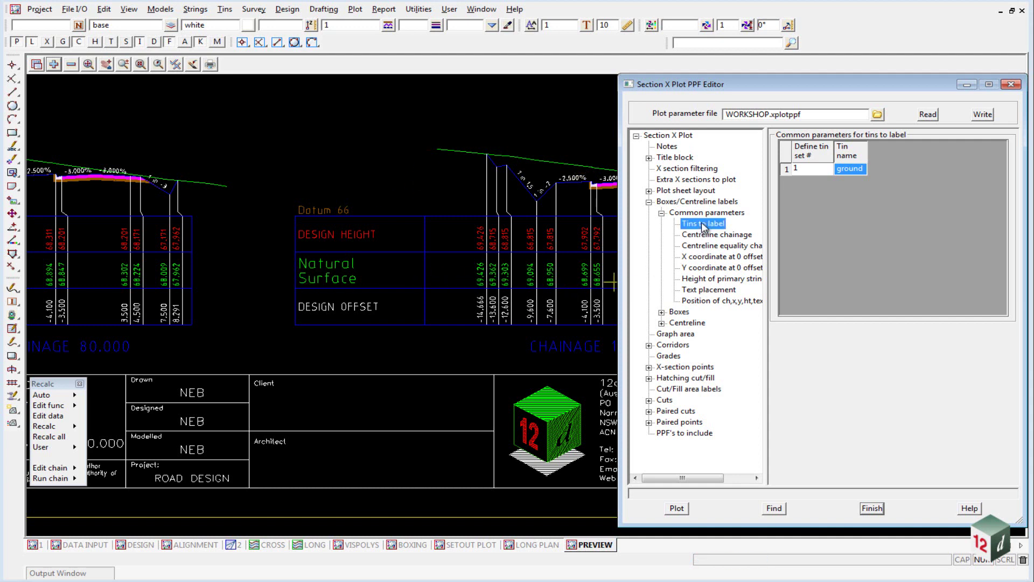
Step: Expand Boxes and review the Tin titles/values and tin title parameters
left_click(661, 313)
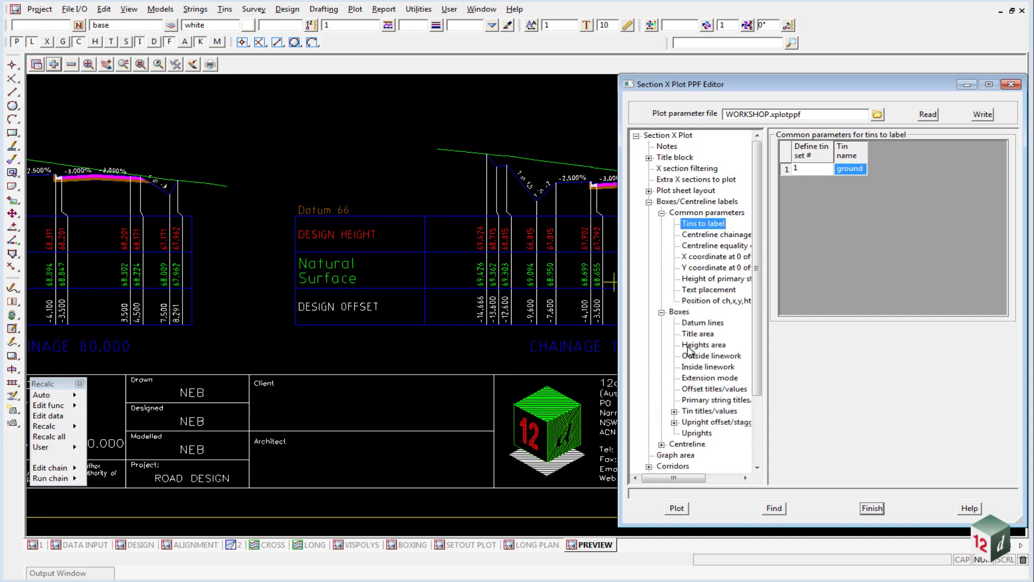
left_click(702, 412)
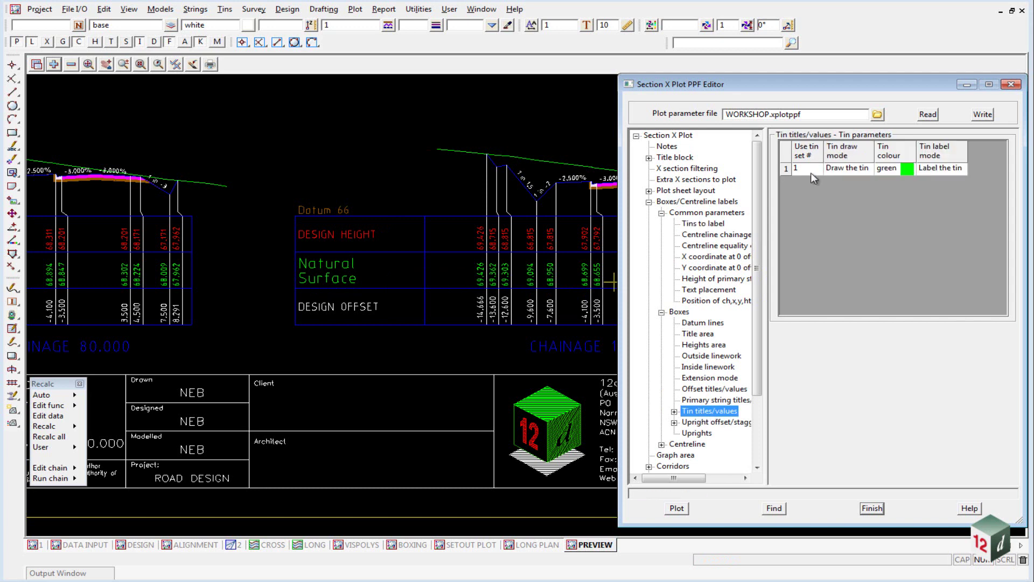
left_click(704, 225)
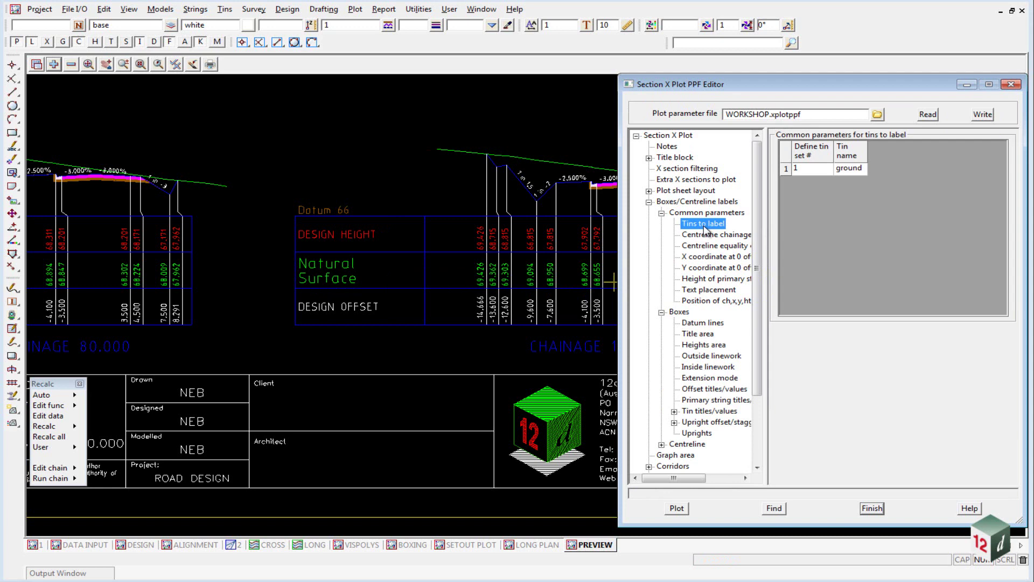
left_click(700, 411)
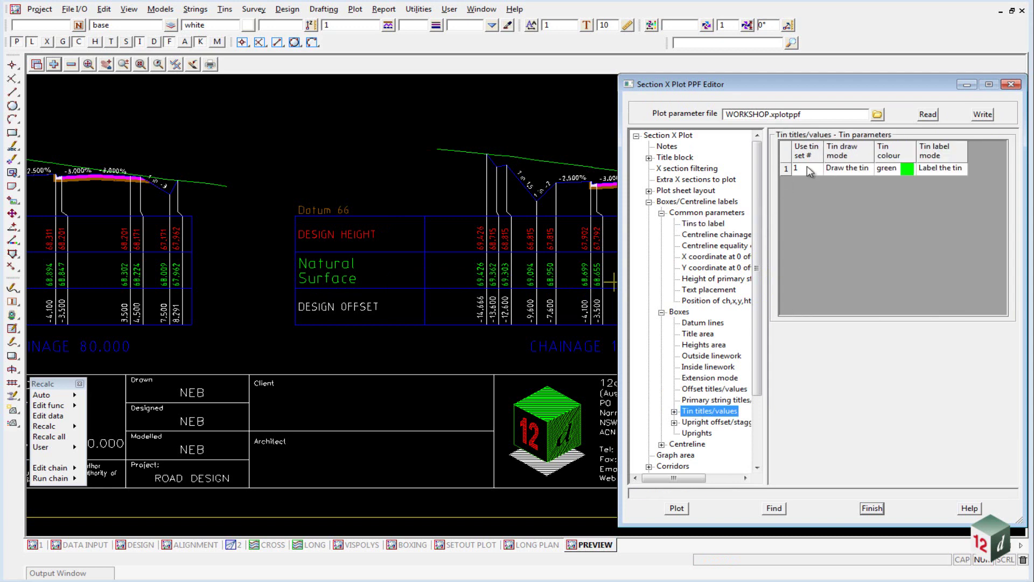
left_click(674, 411)
left_click(706, 423)
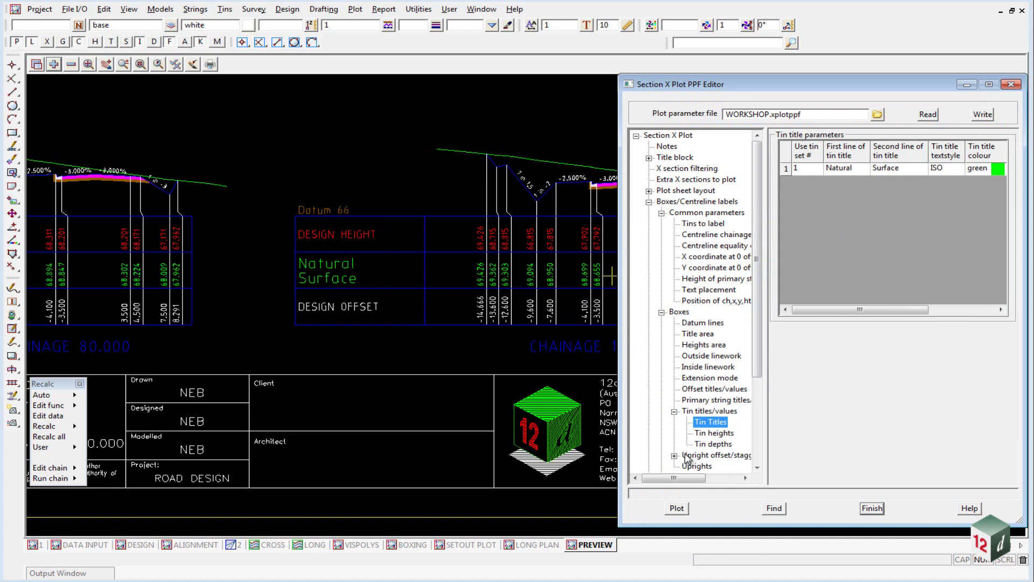
Step: Check tin height and depth labels, then the Centreline chainage label: CHAINAGE, blue, size 5
left_click(713, 433)
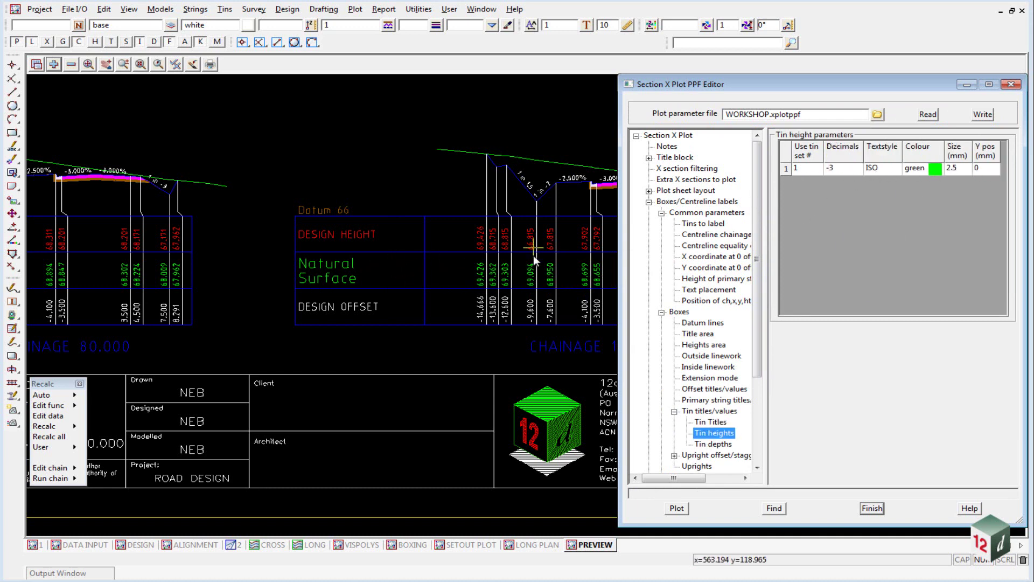
left_click(714, 445)
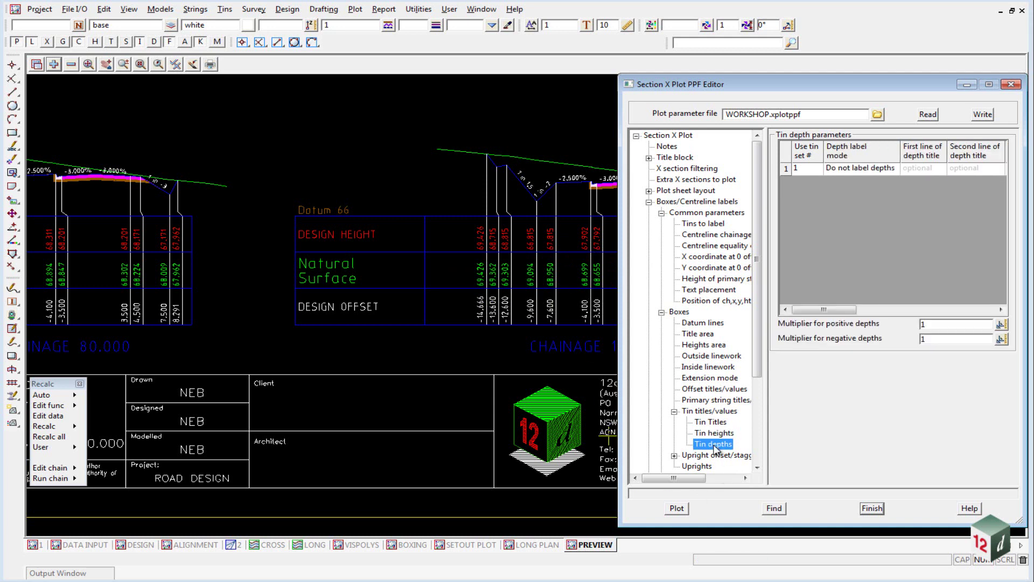
left_click(831, 170)
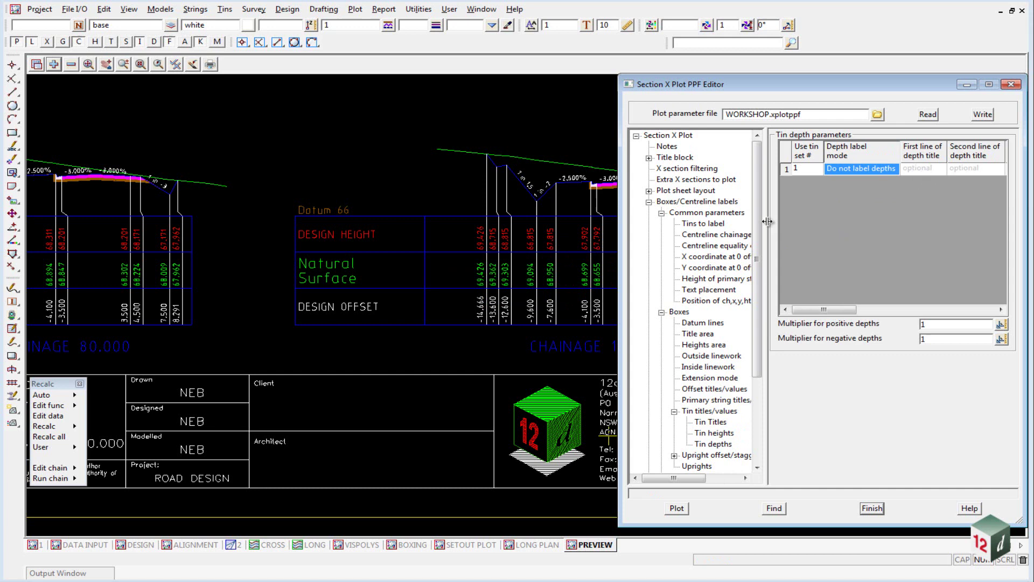
left_click(706, 237)
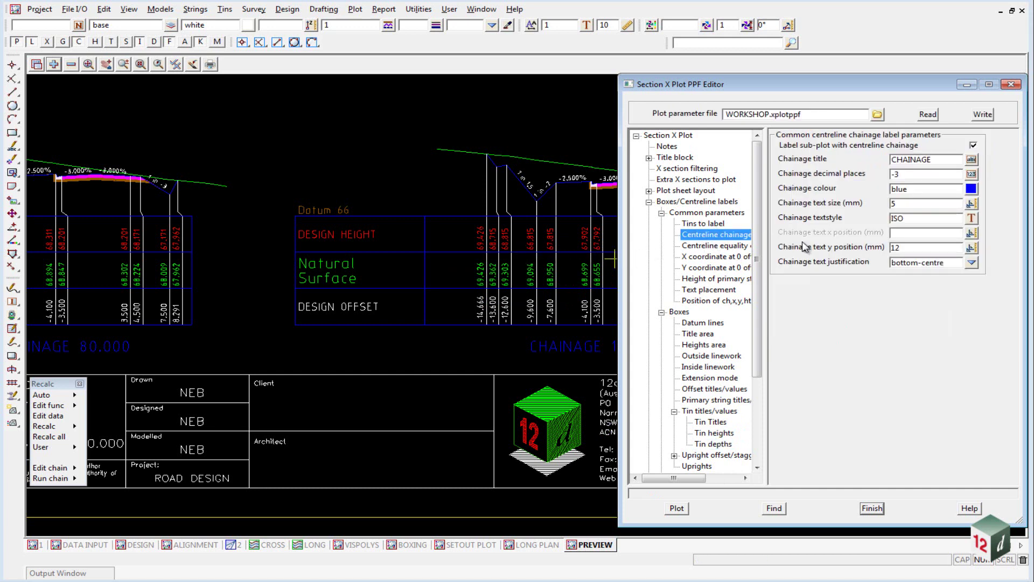
Step: Advance the preview to the chainage 140.000 sheet and collapse Common parameters and Tin titles/values
left_click(499, 351)
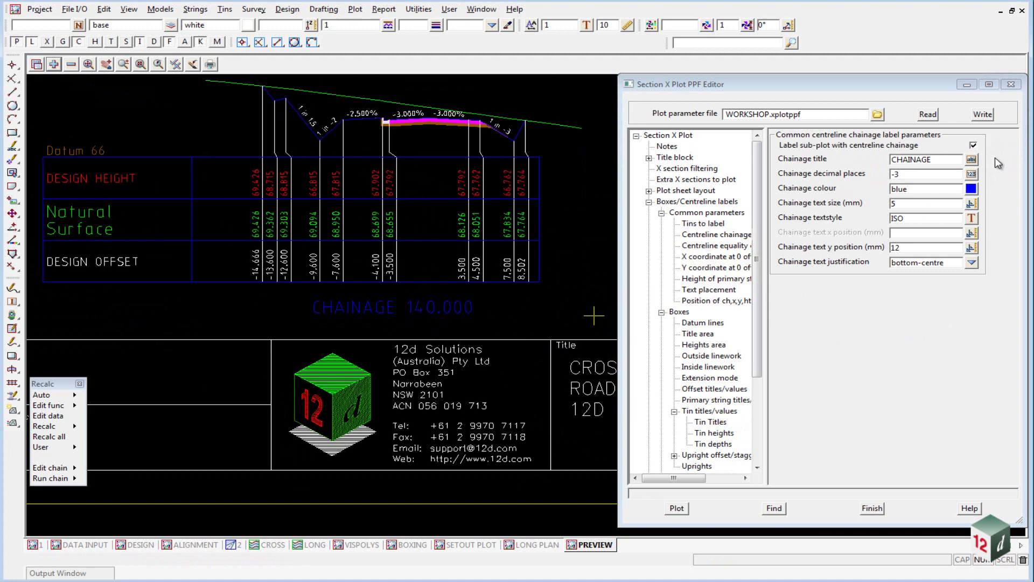
left_click(662, 214)
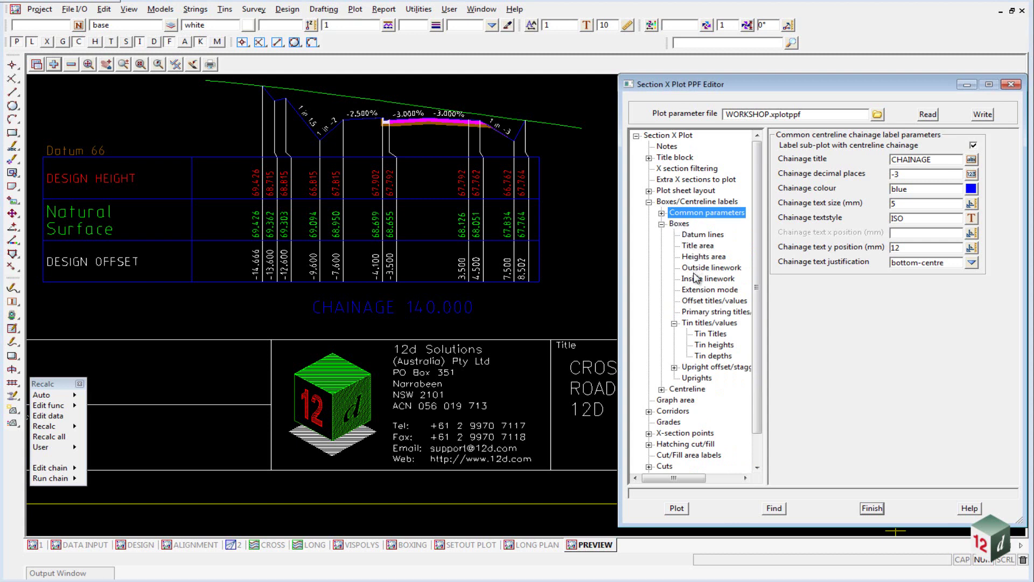
left_click(674, 323)
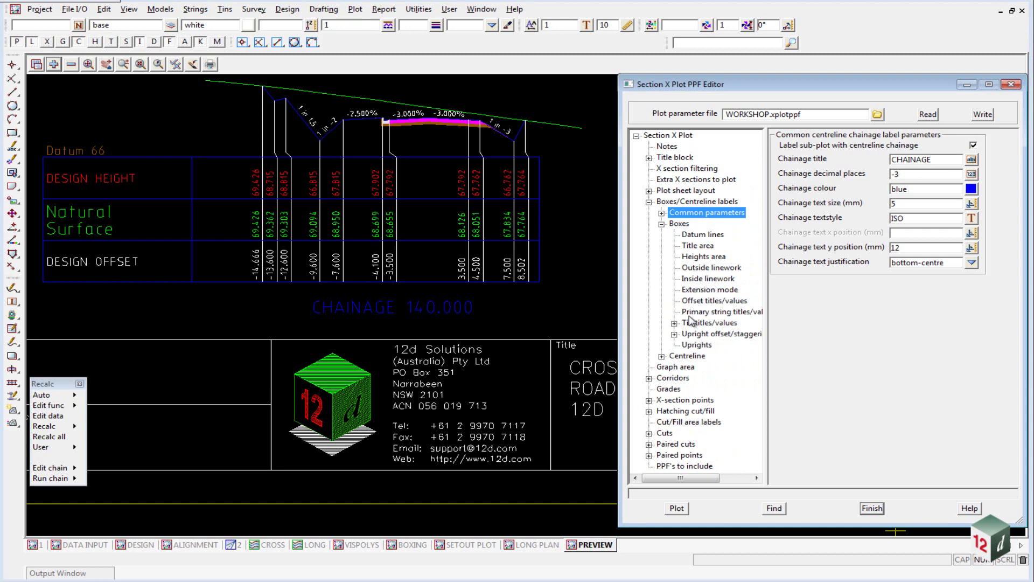
Step: Review offset titles (DESIGN OFFSET), primary string titles, and Uprights: to primary string, Y 200, white
left_click(695, 303)
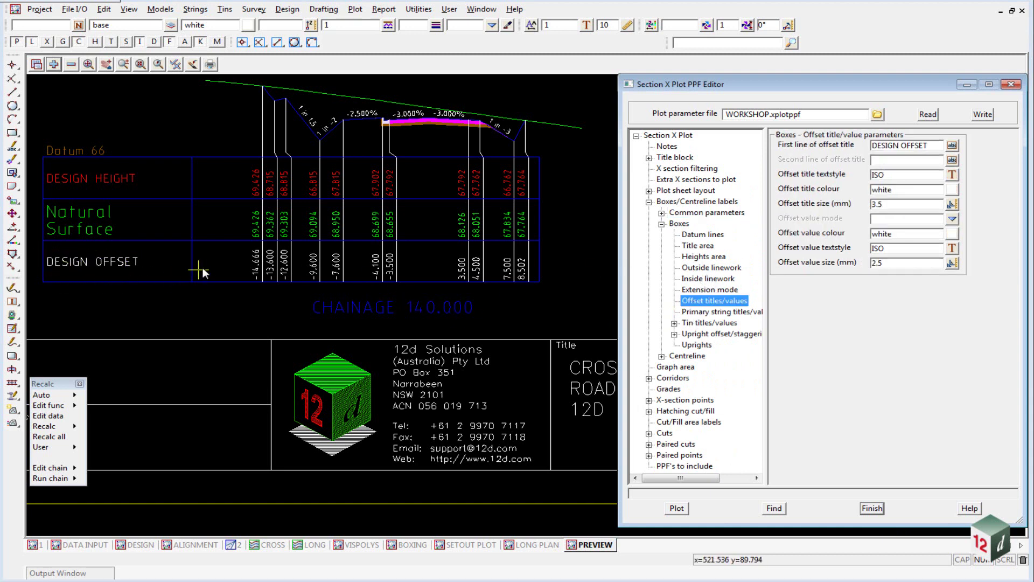
left_click(898, 147)
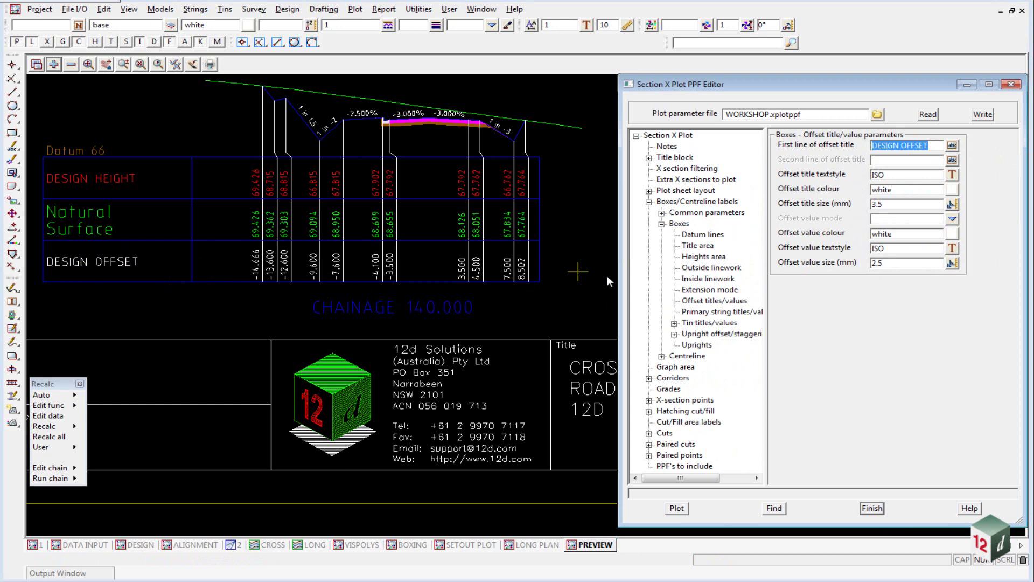
left_click(707, 312)
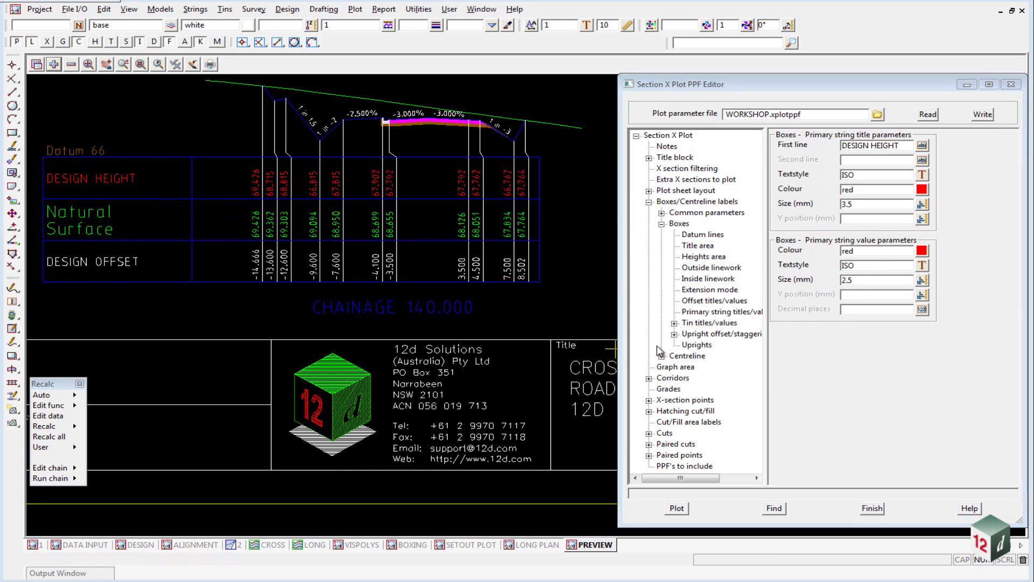
left_click(697, 334)
left_click(698, 345)
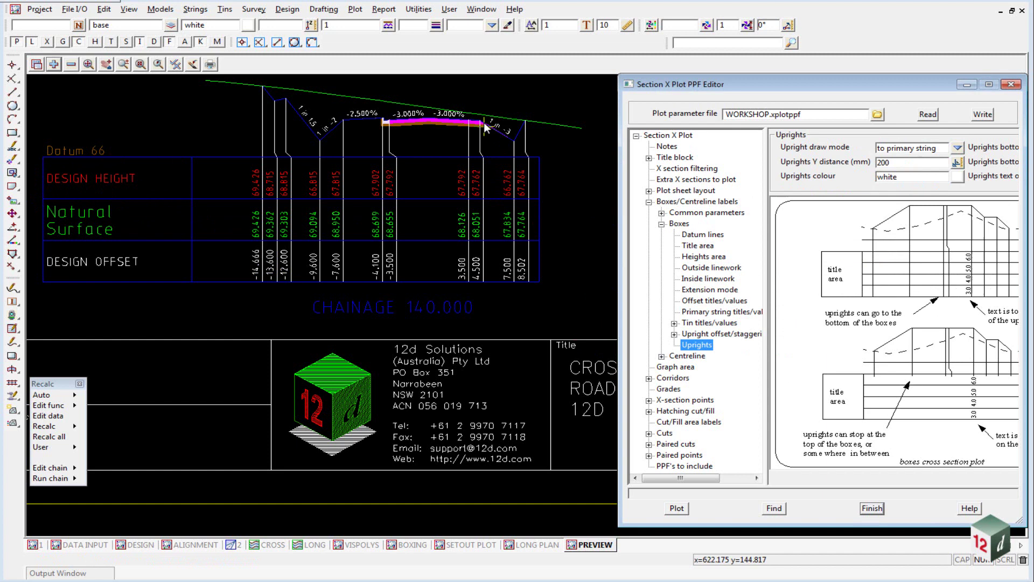
Step: Leave upright draw mode as to primary string and show the uprights-to-exclude list (iokl, tokl)
left_click(957, 148)
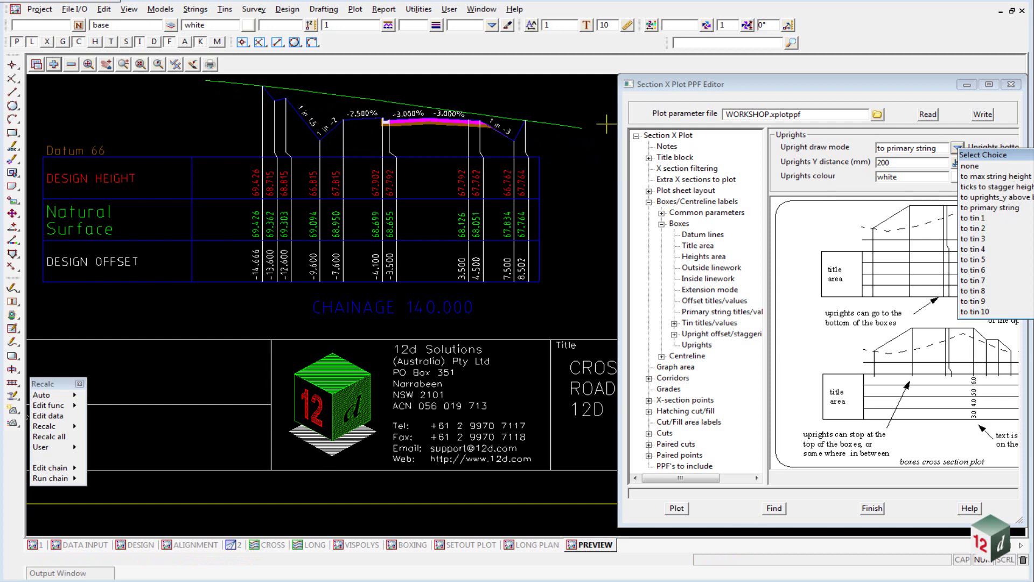
left_click(990, 208)
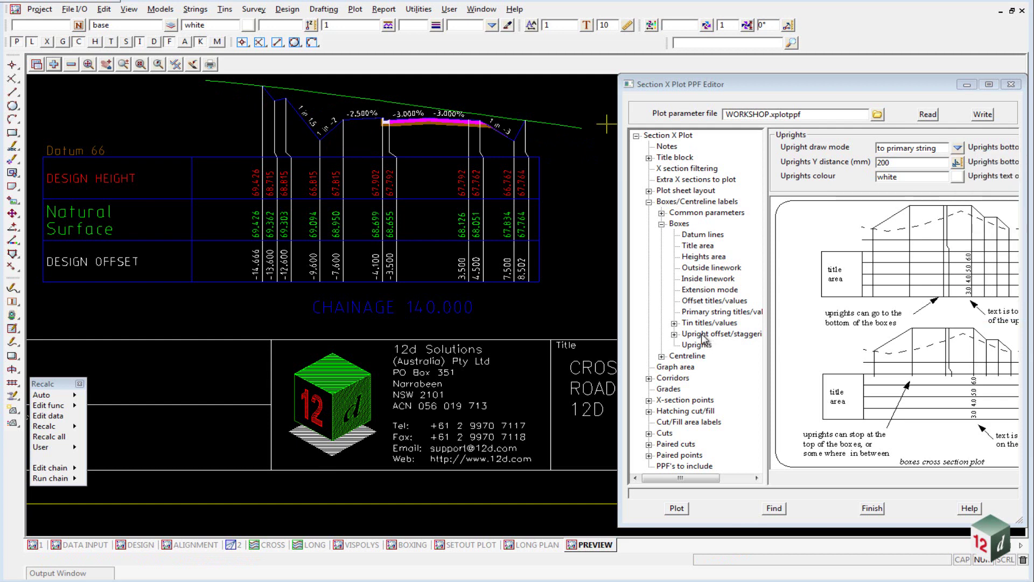
left_click(703, 335)
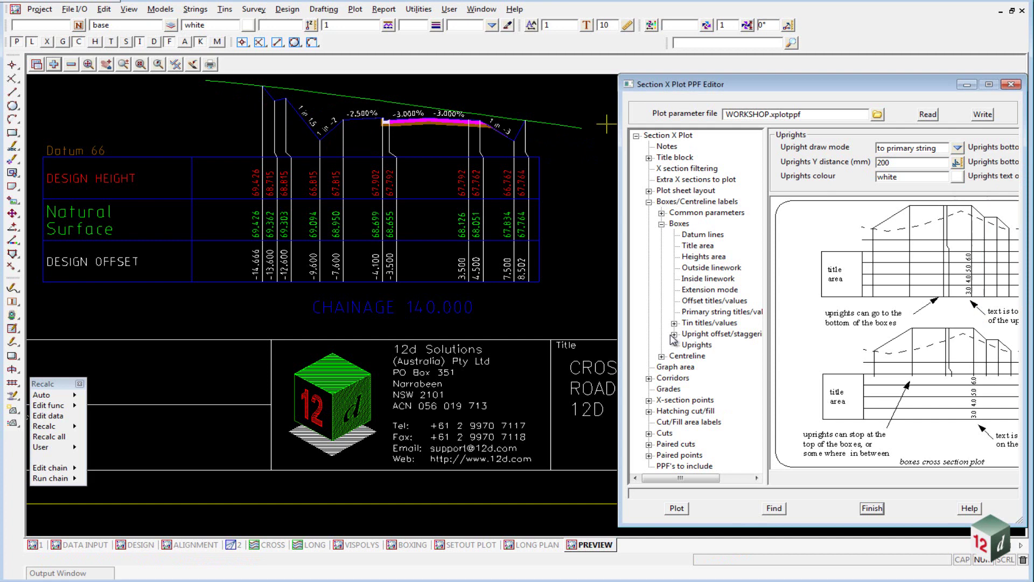
left_click(674, 334)
left_click(711, 355)
left_click(718, 345)
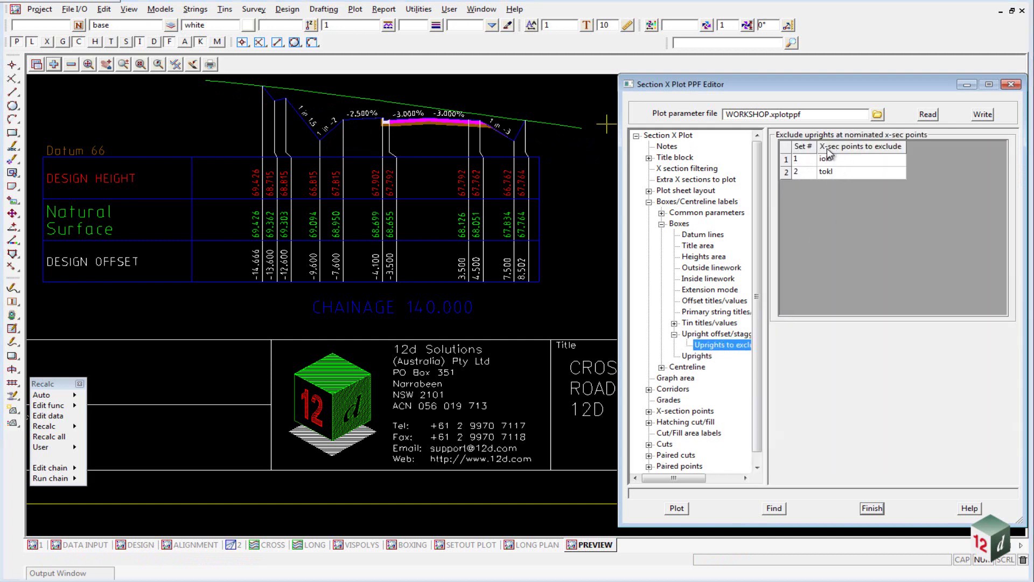
left_click(389, 122)
scroll(395, 123, "up", 5)
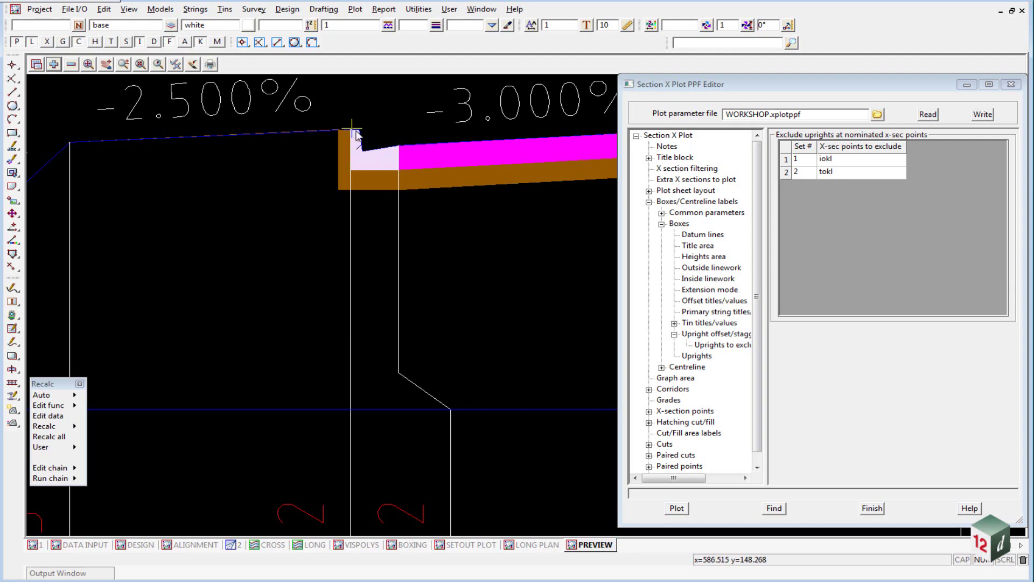
scroll(385, 305, "down", 3)
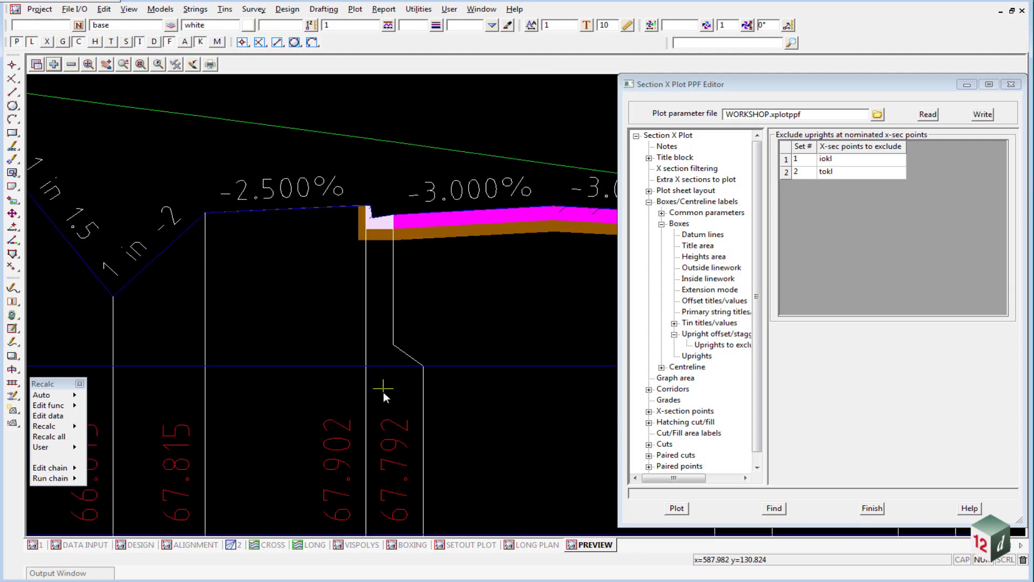
scroll(361, 189, "up", 4)
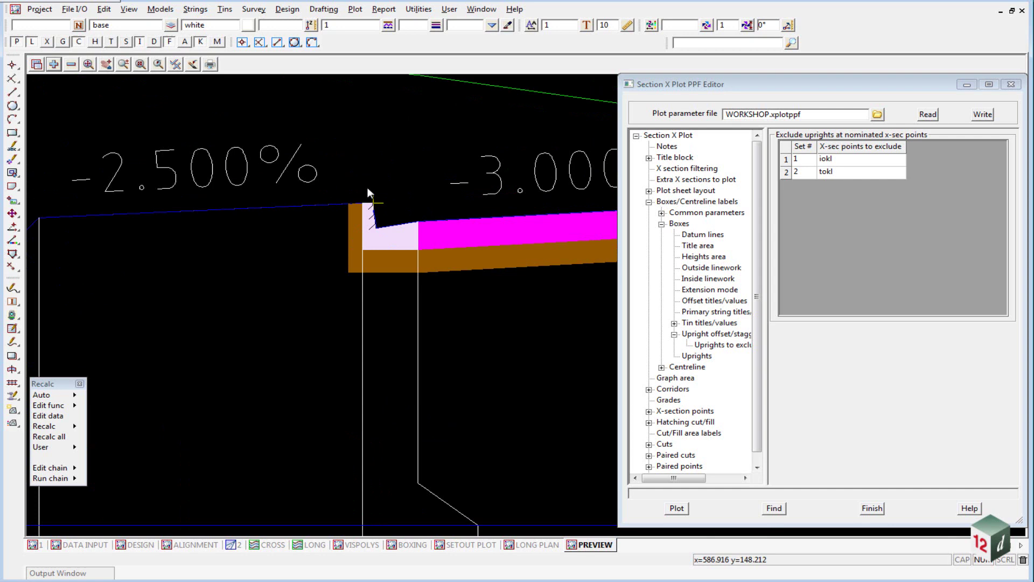
scroll(369, 129, "down", 3)
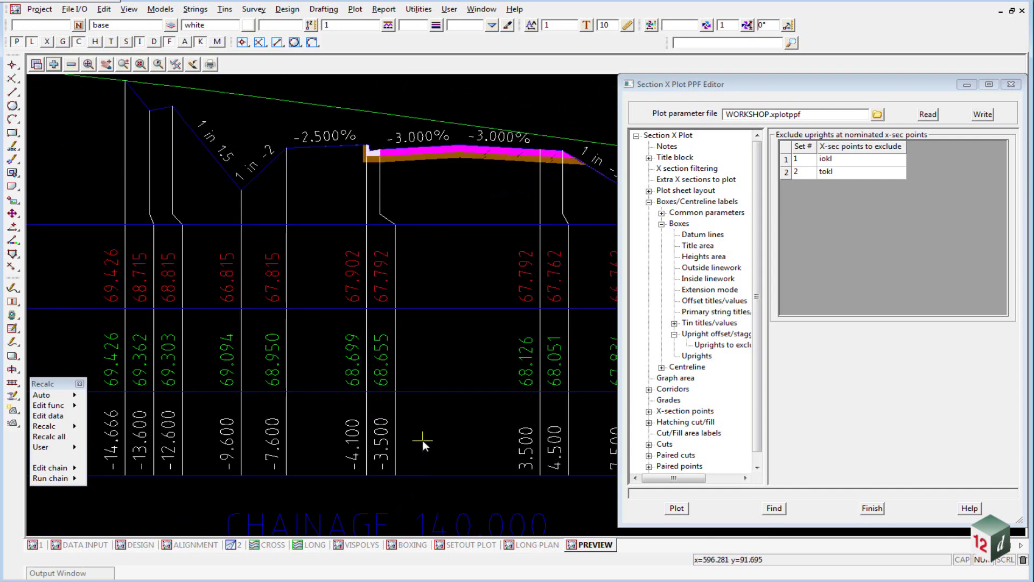
left_click(717, 334)
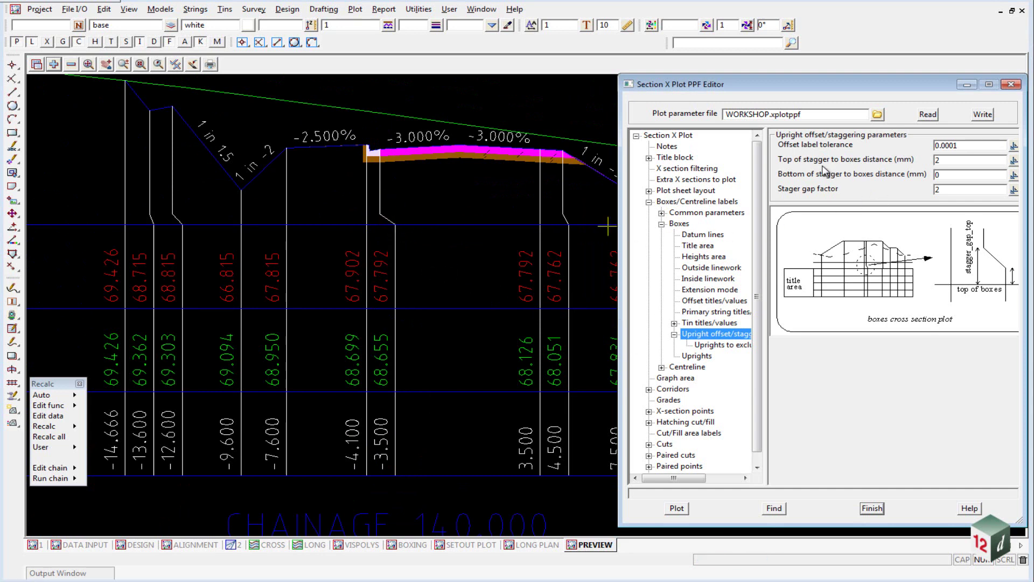
Step: Check the 2 mm top-of-stagger distance, then collapse the Boxes group
left_click(938, 160)
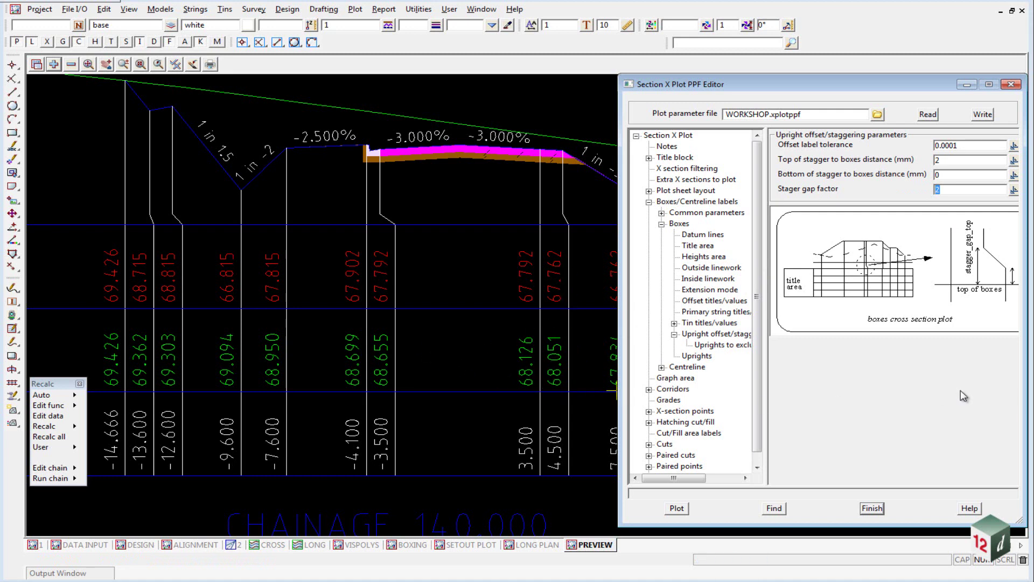
double_click(679, 223)
Step: Show the Corridors settings (0.01 widths and overlaps, 0.02 chord-arc) and zoom to the chainage 180.000 water pipe
left_click(668, 268)
left_click(672, 257)
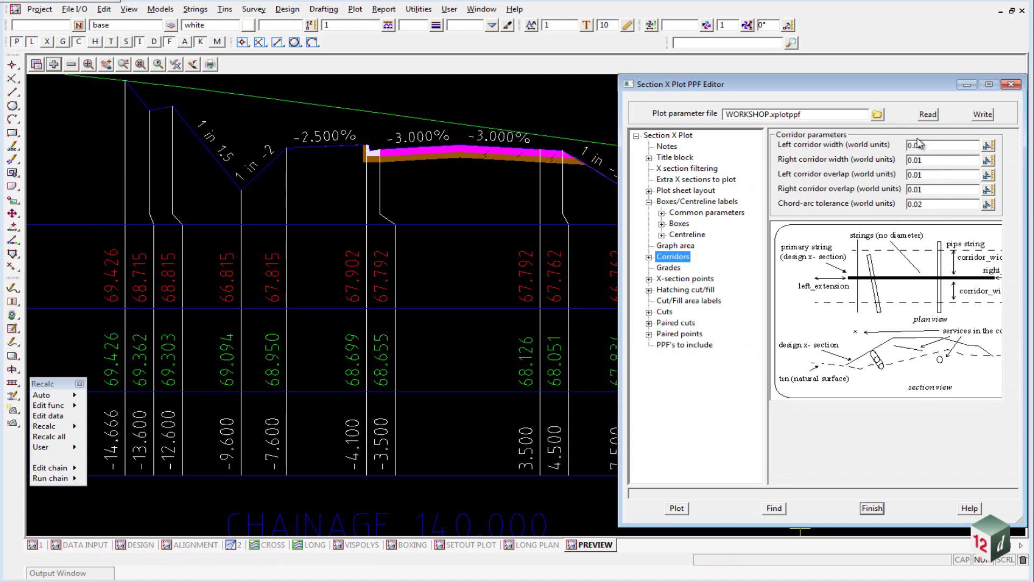
scroll(296, 335, "down", 5)
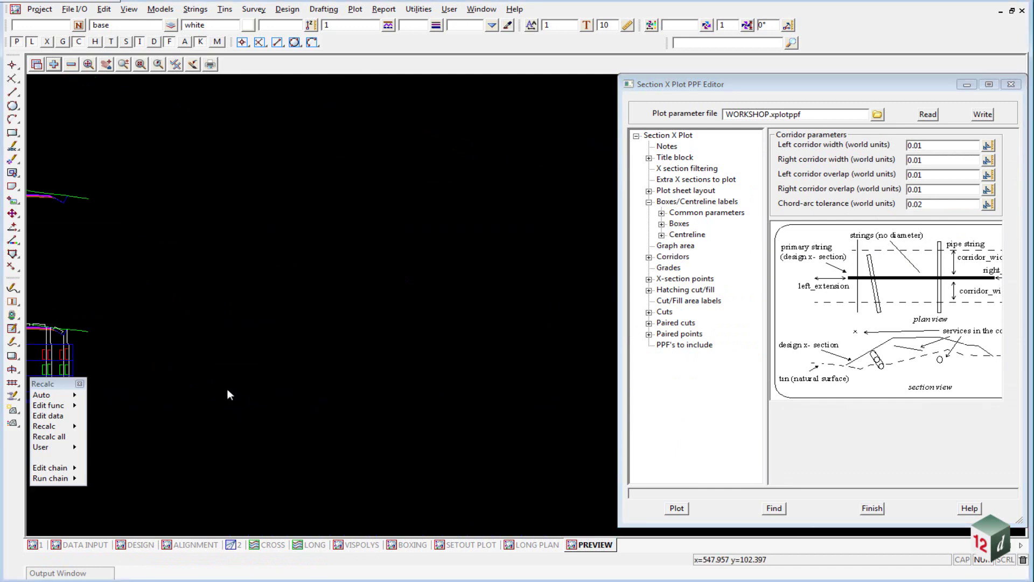
scroll(341, 360, "down", 1)
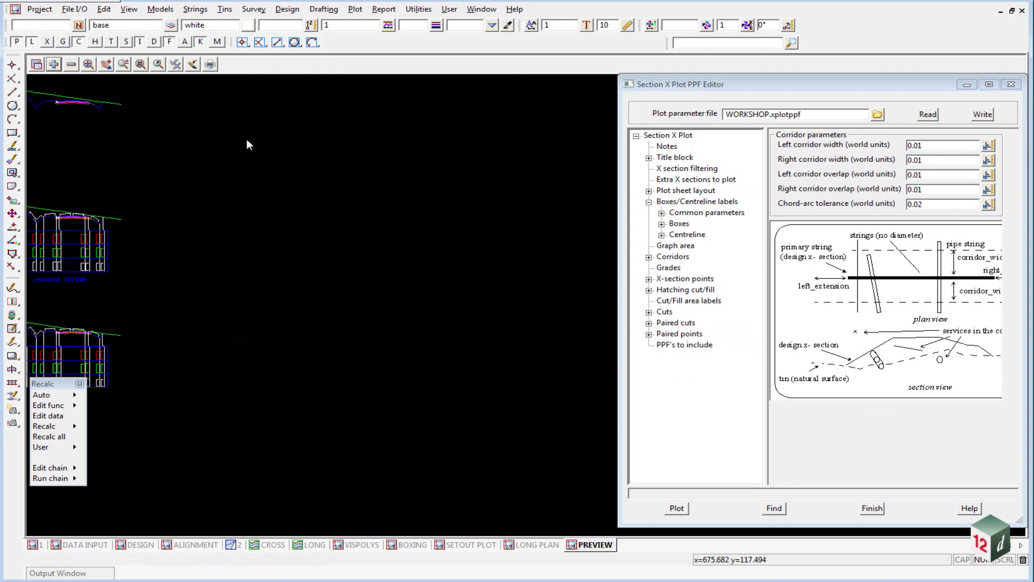
scroll(362, 221, "up", 5)
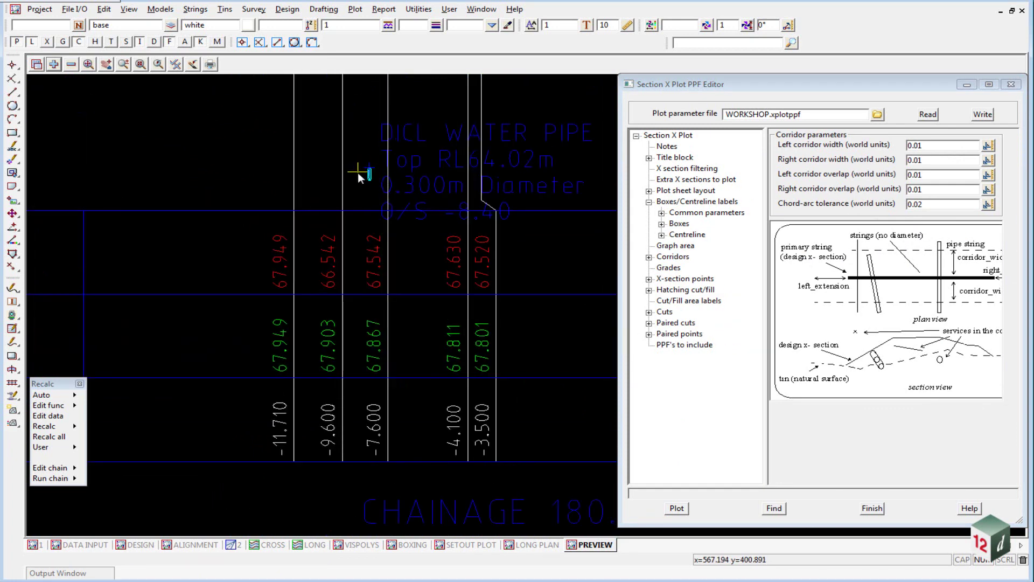
scroll(290, 374, "down", 1)
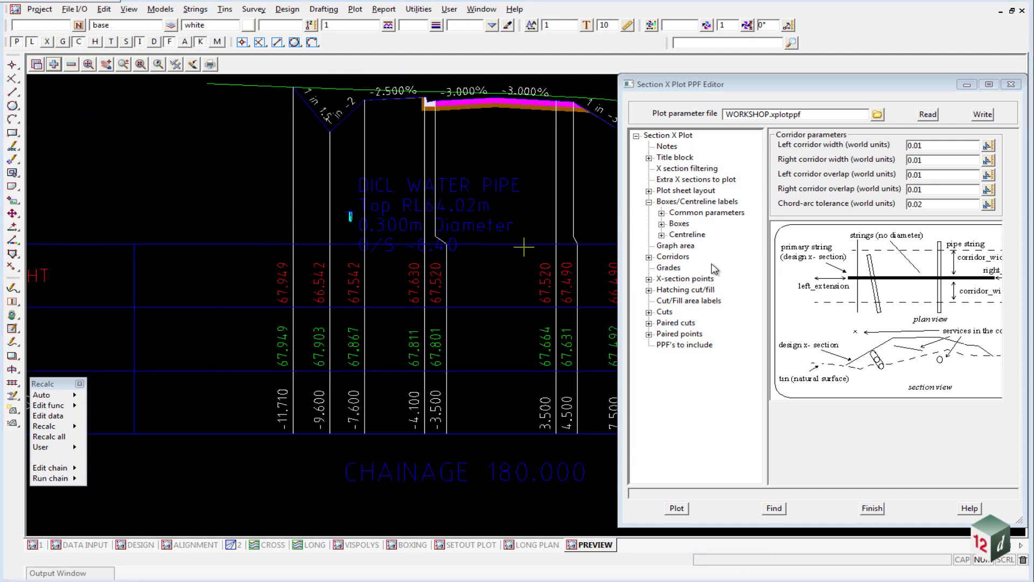
left_click(668, 269)
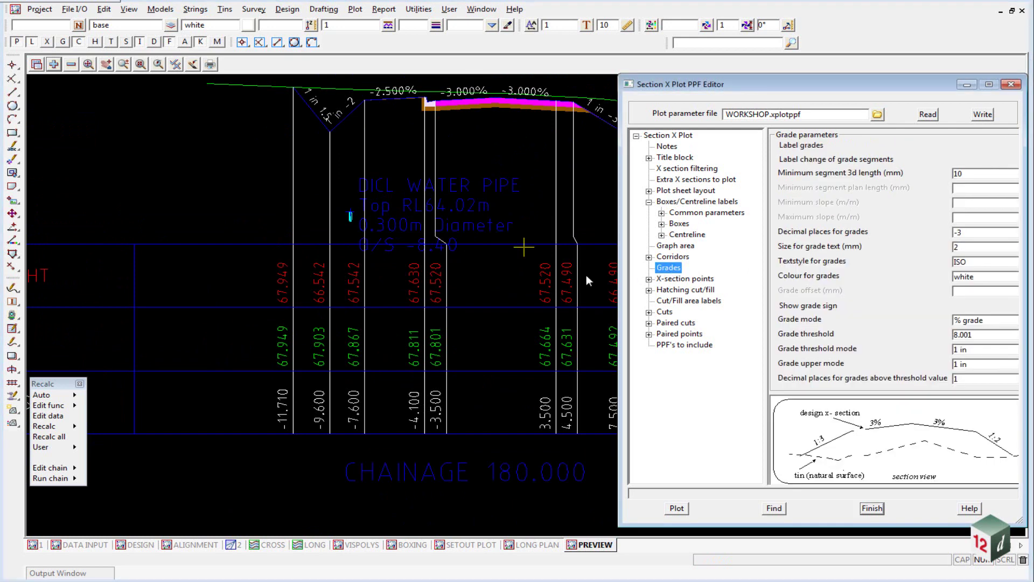
scroll(203, 237, "down", 3)
scroll(370, 144, "up", 4)
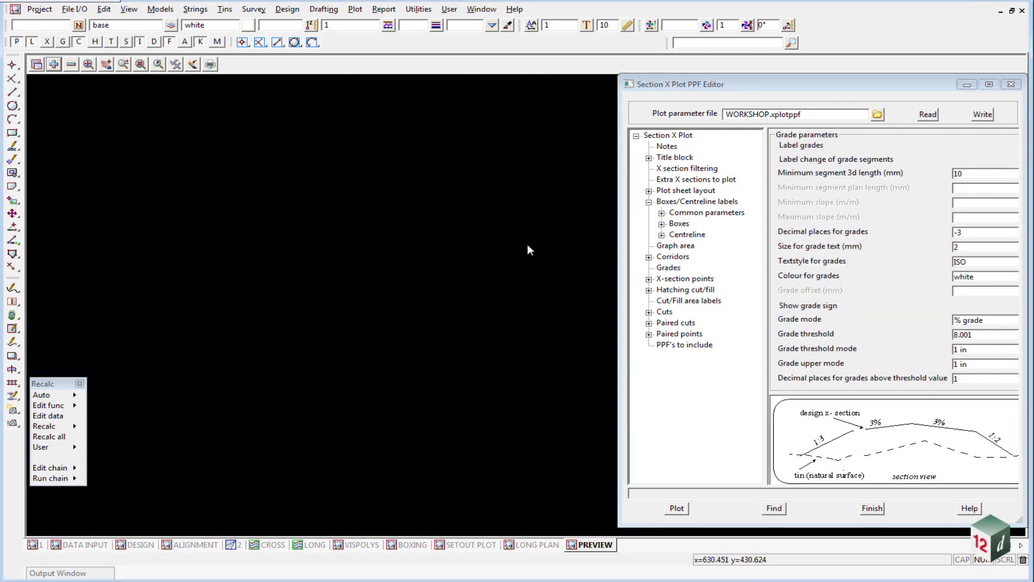
scroll(65, 249, "up", 2)
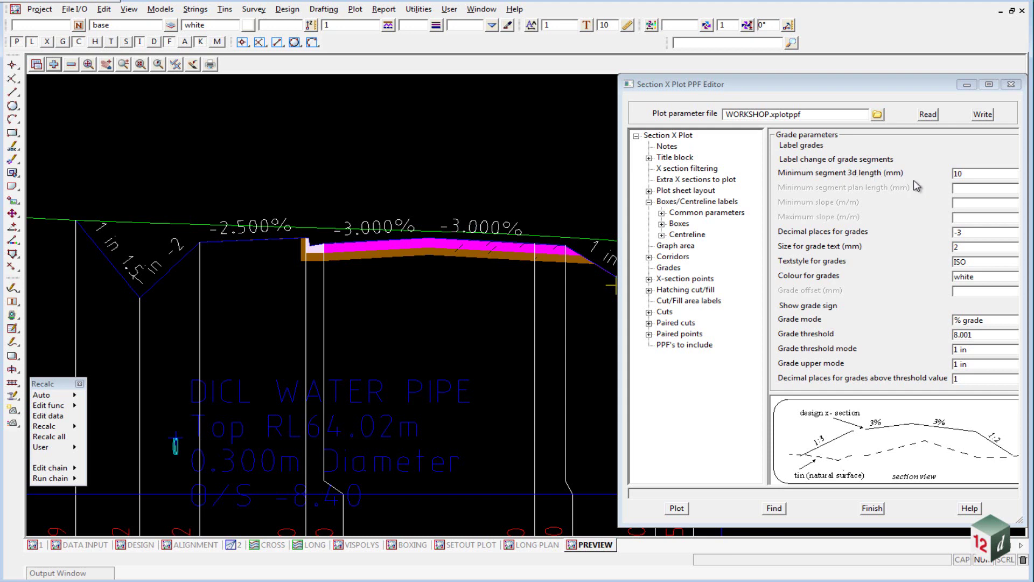
left_click(970, 172)
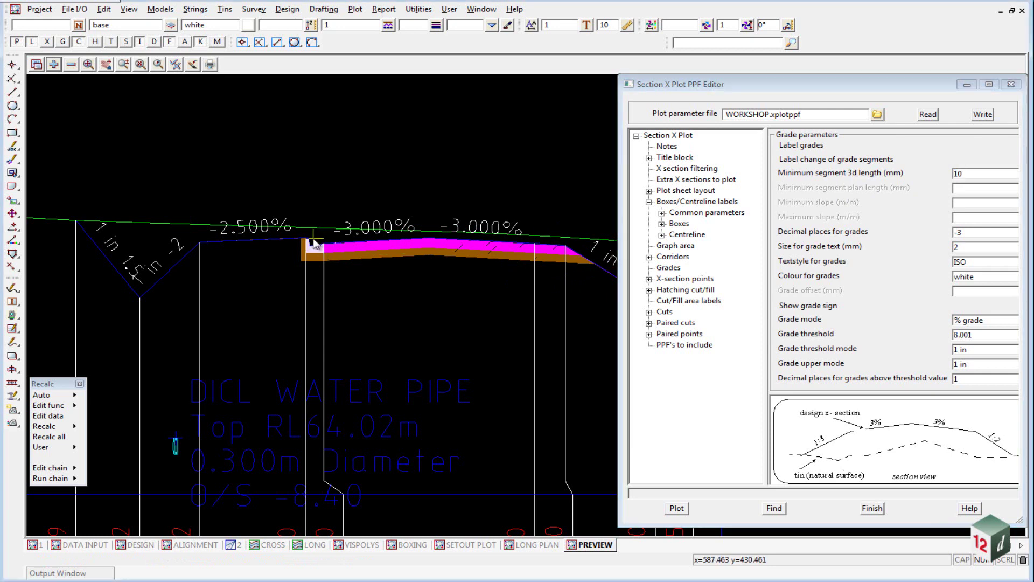
scroll(302, 242, "up", 3)
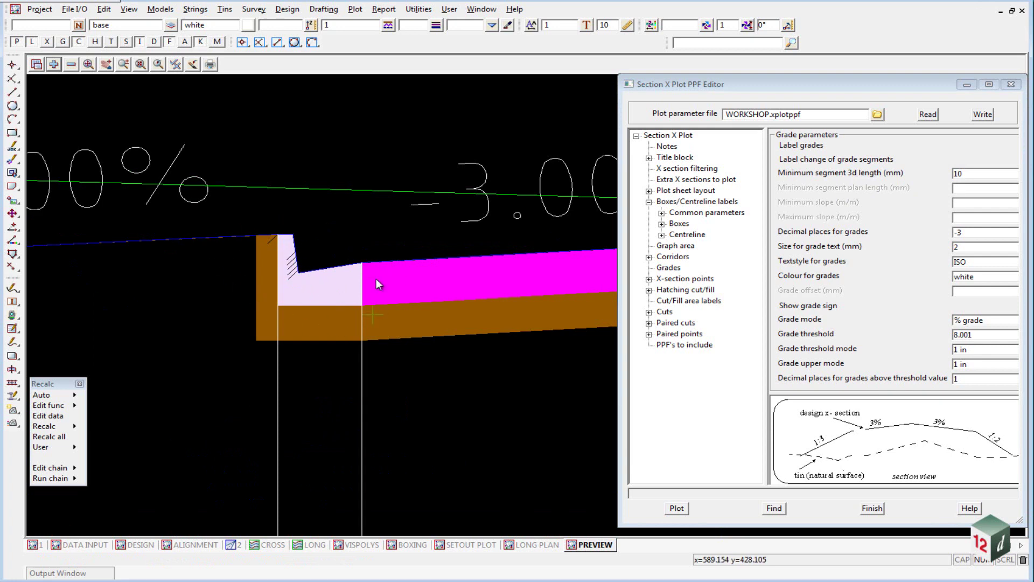
scroll(370, 204, "down", 4)
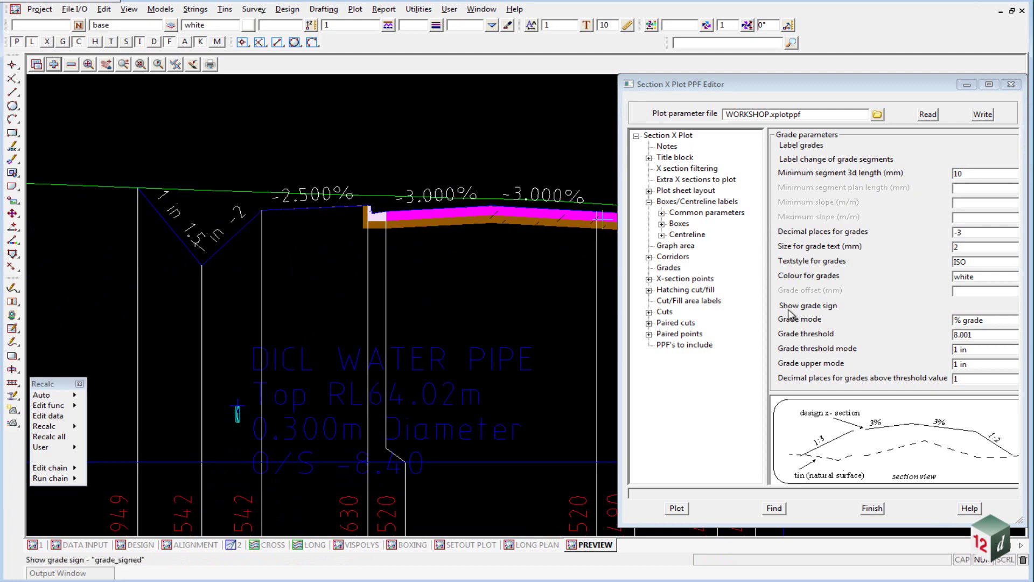
double_click(985, 335)
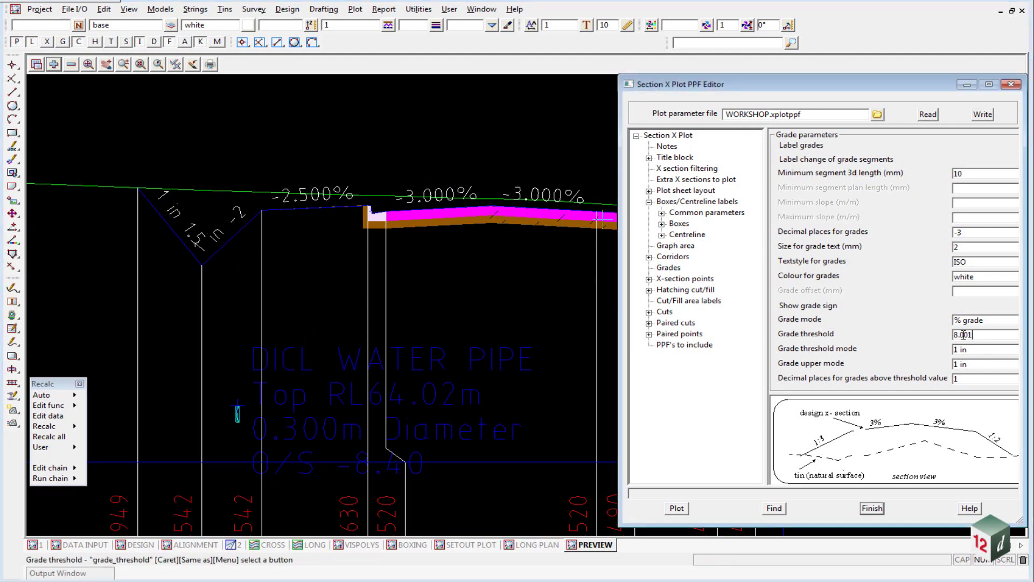
left_click(986, 332)
key("Tab")
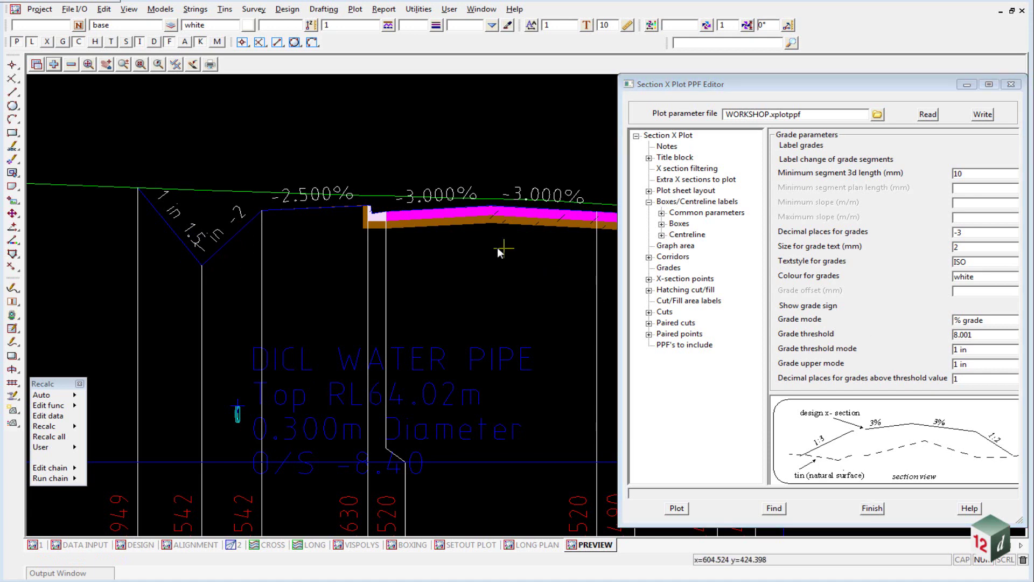
scroll(262, 253, "down", 2)
scroll(455, 220, "up", 2)
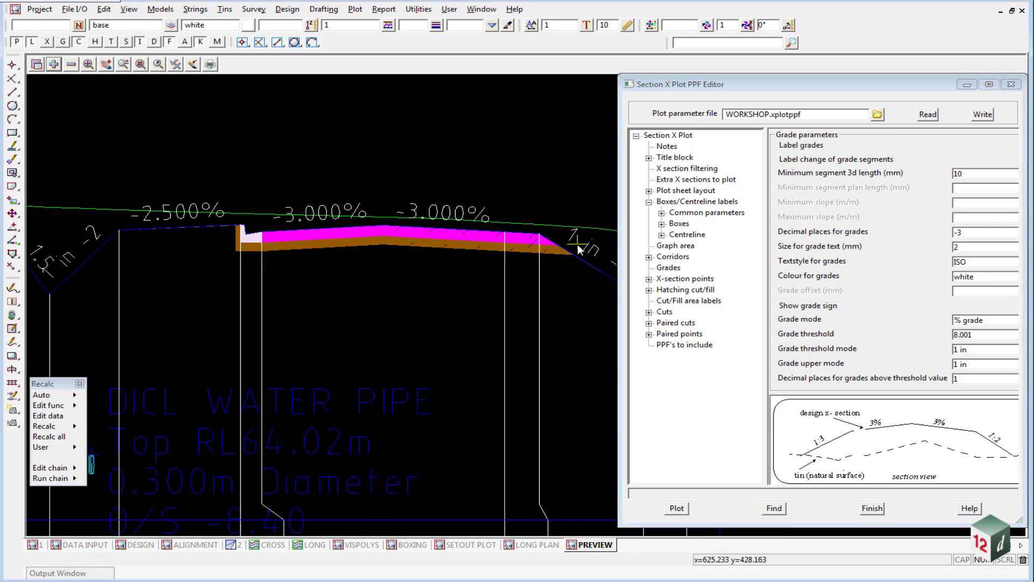
Step: Show the Hatching cut/fill tin pairs: DESIGN–KERBING, KERBING–SUBBASE and SUBBASE–SUBGRADE
left_click(650, 291)
left_click(683, 290)
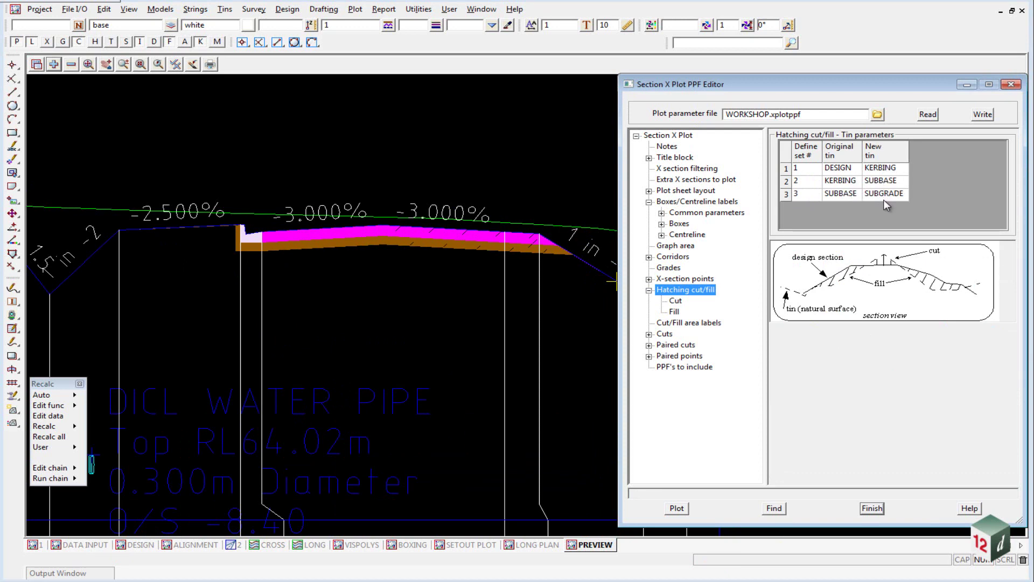
Step: Review the Cut hatching sets: 0.01 separation, 45° angle, and grey, magenta and brown colours
left_click(676, 301)
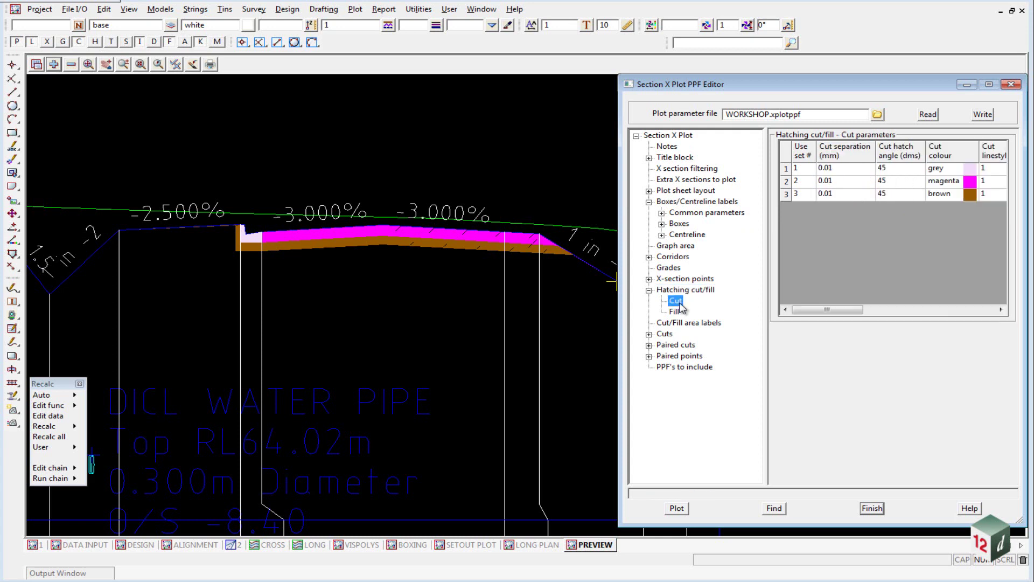
left_click(349, 230)
mouse_move(368, 235)
middle_mouse_down()
mouse_move(316, 283)
mouse_move(332, 273)
middle_mouse_up()
scroll(332, 274, "down", 3)
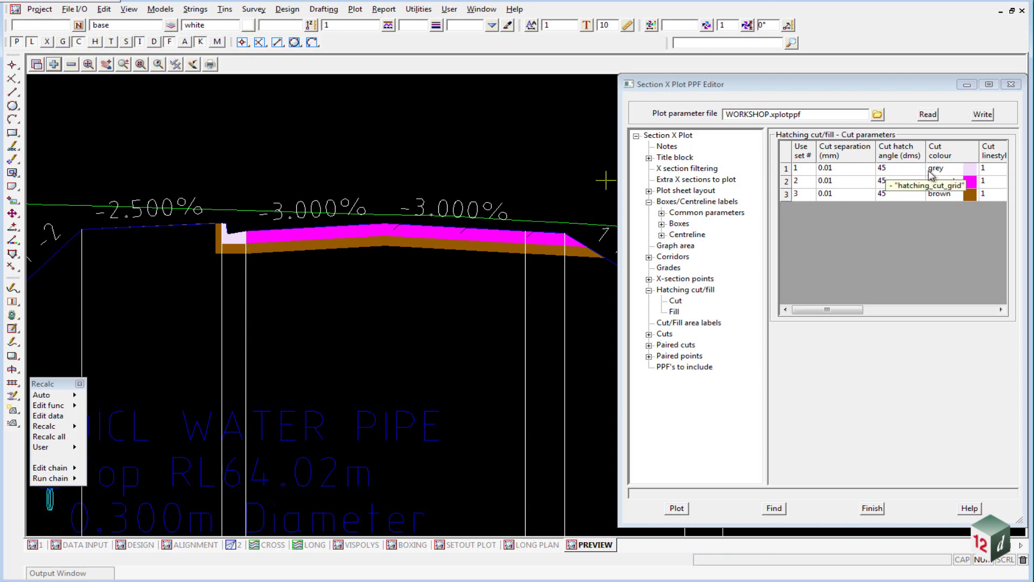
left_click(947, 170)
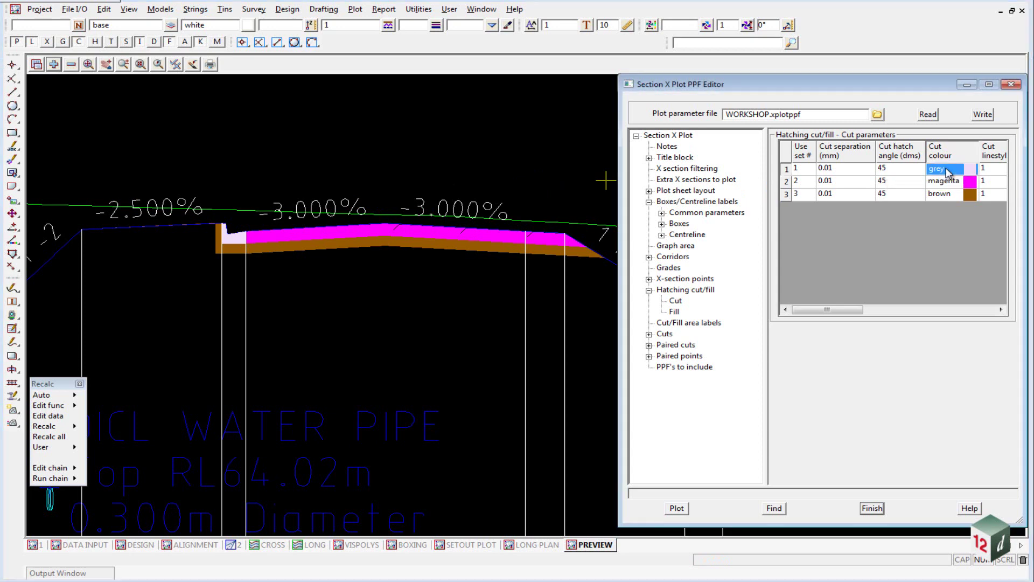
left_click(943, 183)
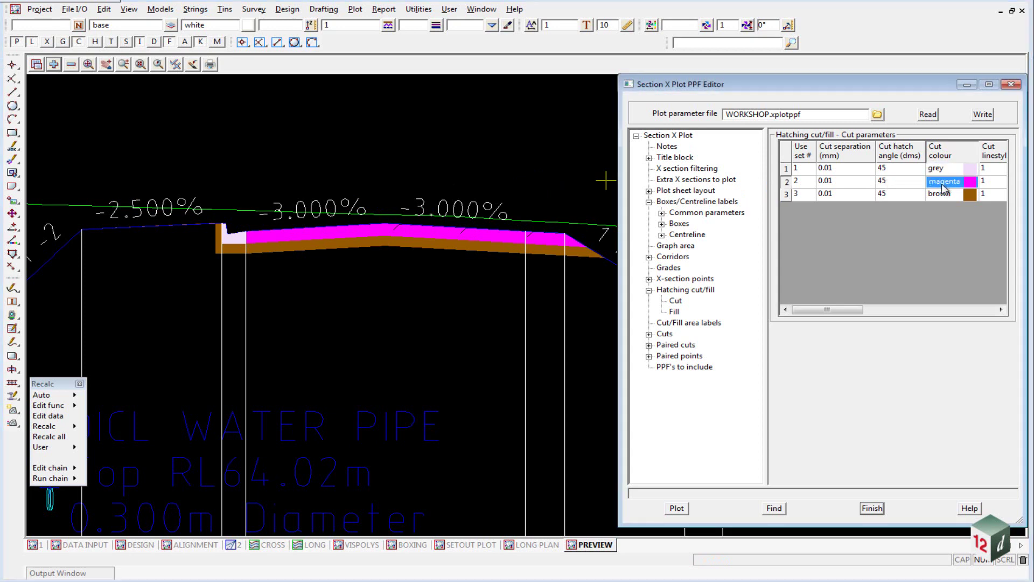
left_click(937, 195)
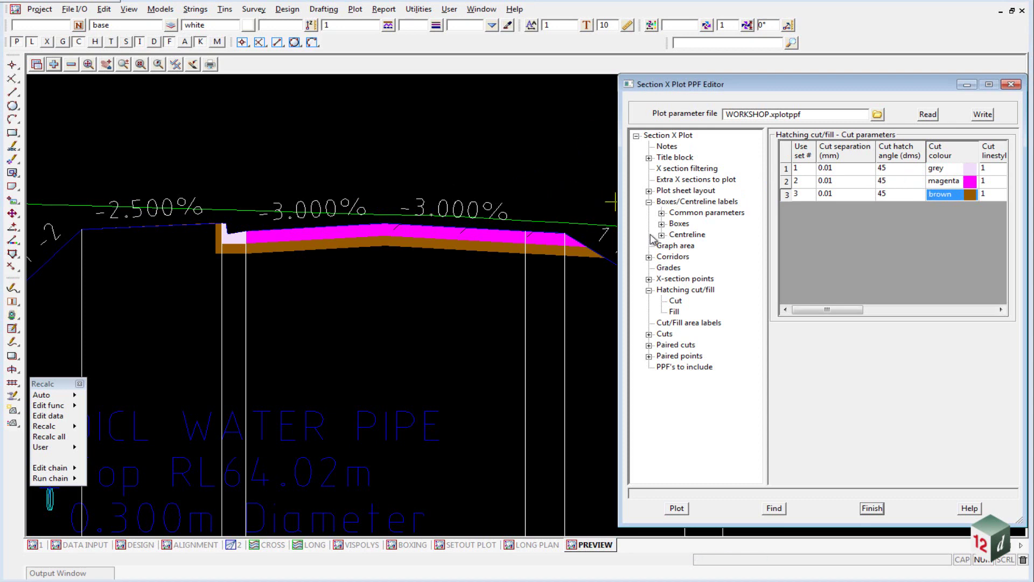
Step: Show the Cuts model masks: survey SEWER PIPE and survey WATER PIPE DICL
left_click(663, 335)
left_click(664, 335)
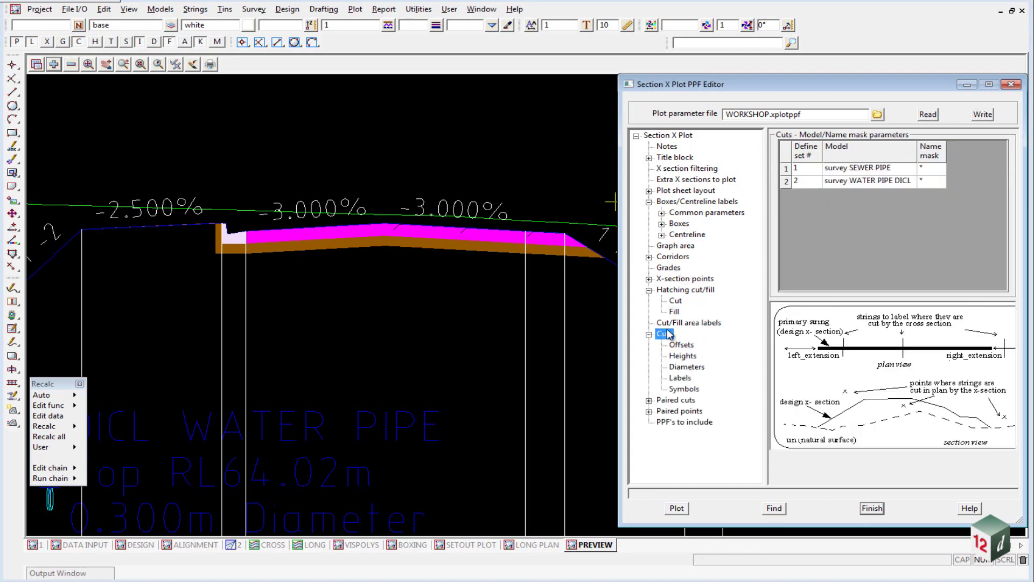
scroll(570, 151, "down", 2)
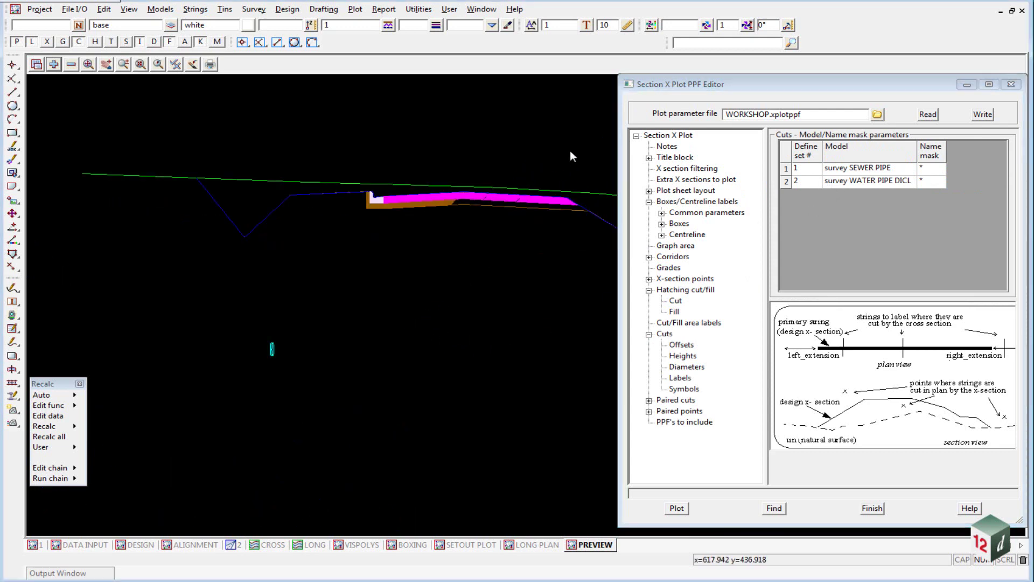
scroll(280, 417, "up", 1)
scroll(365, 268, "up", 1)
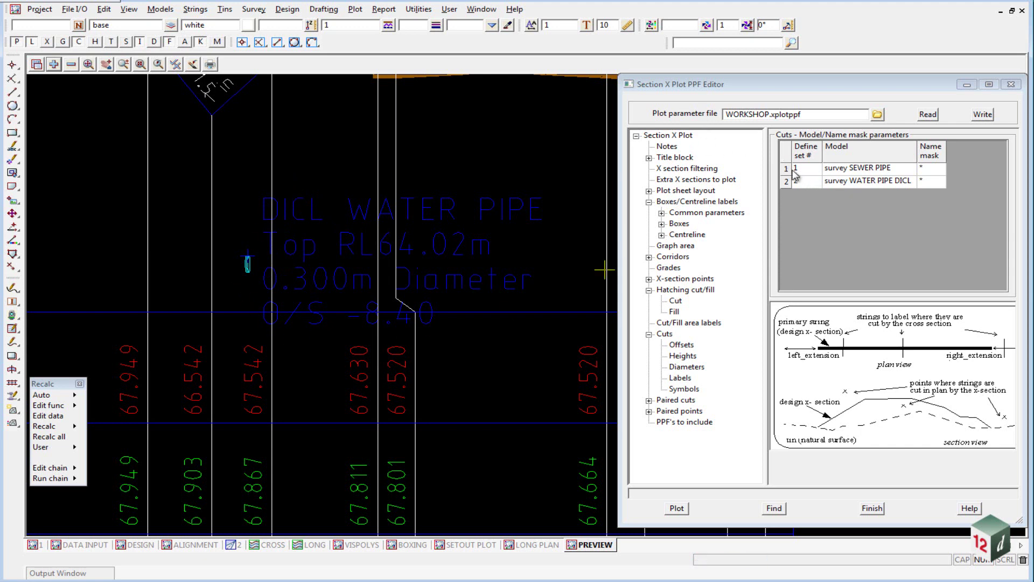
left_click(848, 171)
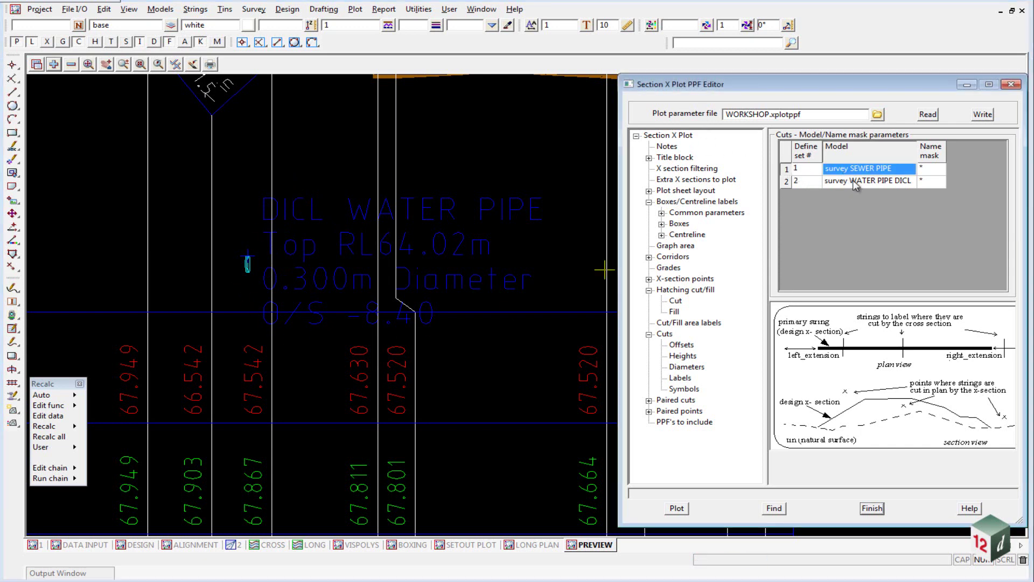
left_click(855, 183)
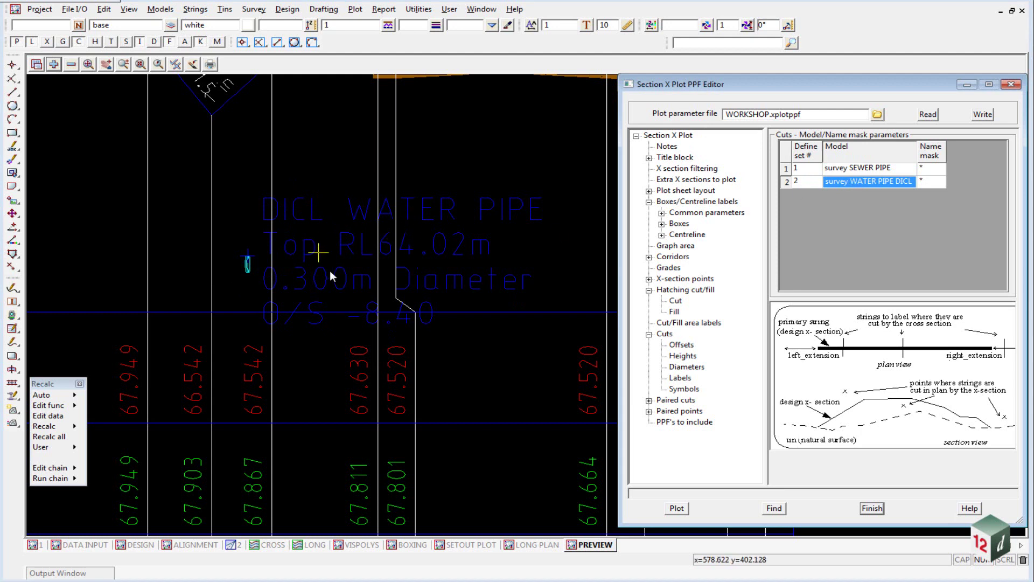
Step: Review the cut offset and height labels, with Top RL pre-text and m post-text
left_click(681, 346)
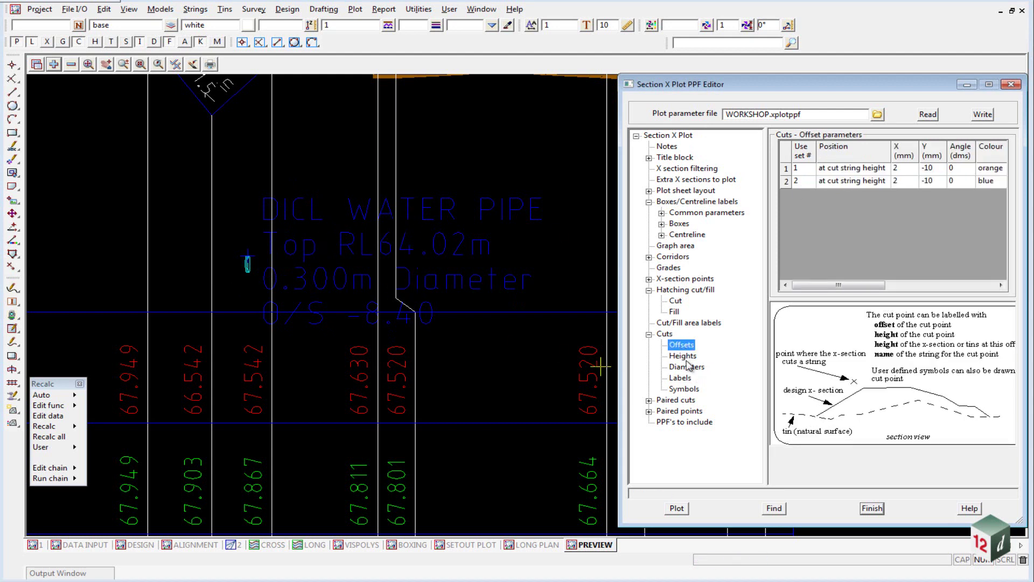
left_click_drag(839, 286, 908, 290)
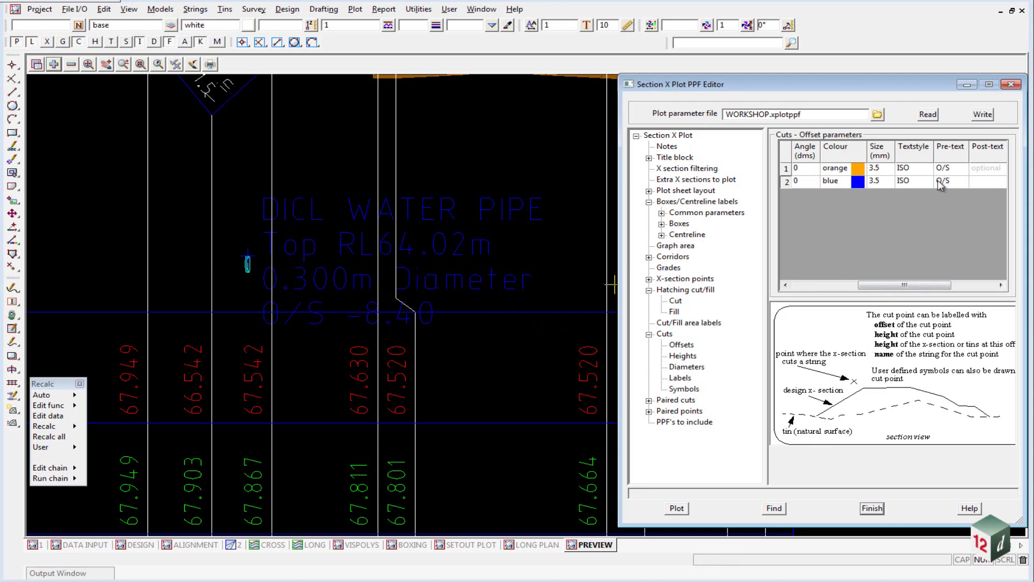
left_click(683, 357)
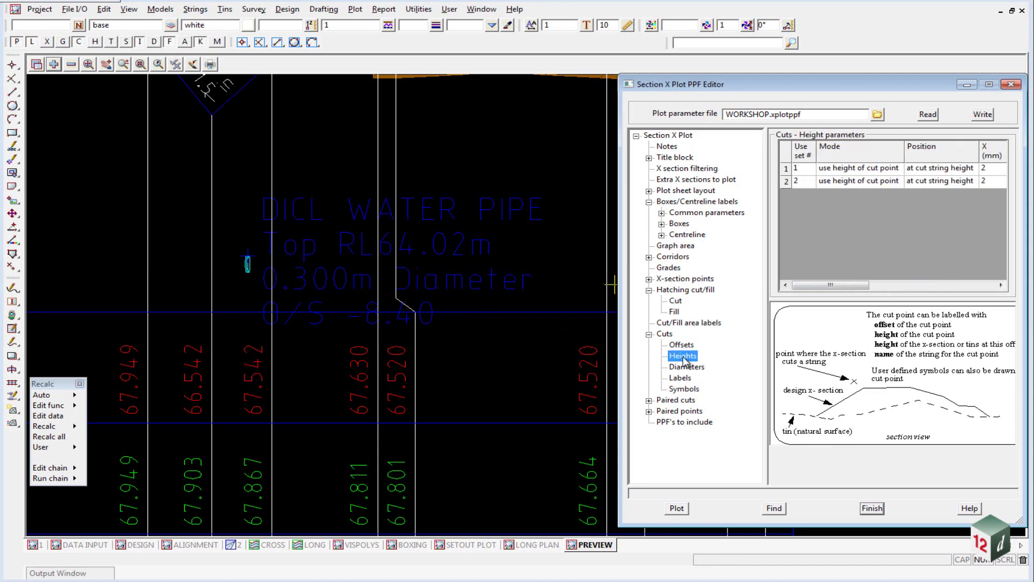
left_click_drag(832, 286, 948, 285)
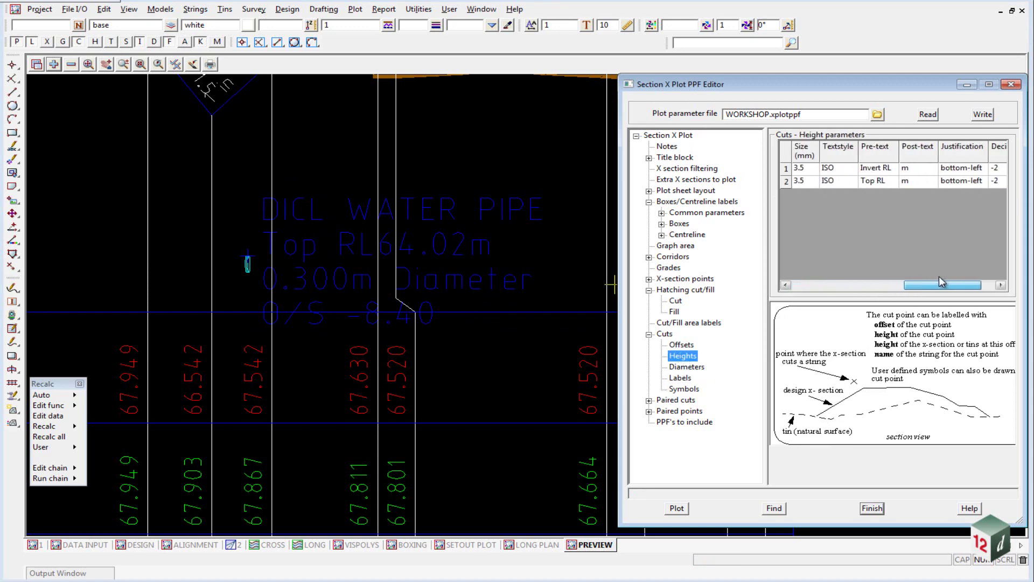
left_click(874, 185)
left_click(916, 183)
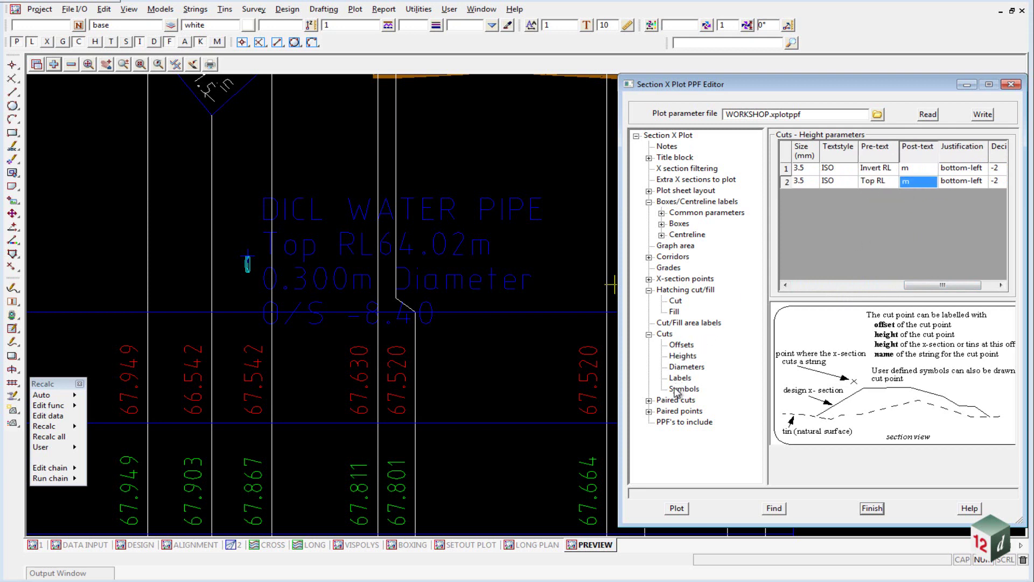
Step: Check the cut diameter factor, then show the cross-symbol settings at cut string height
left_click(683, 368)
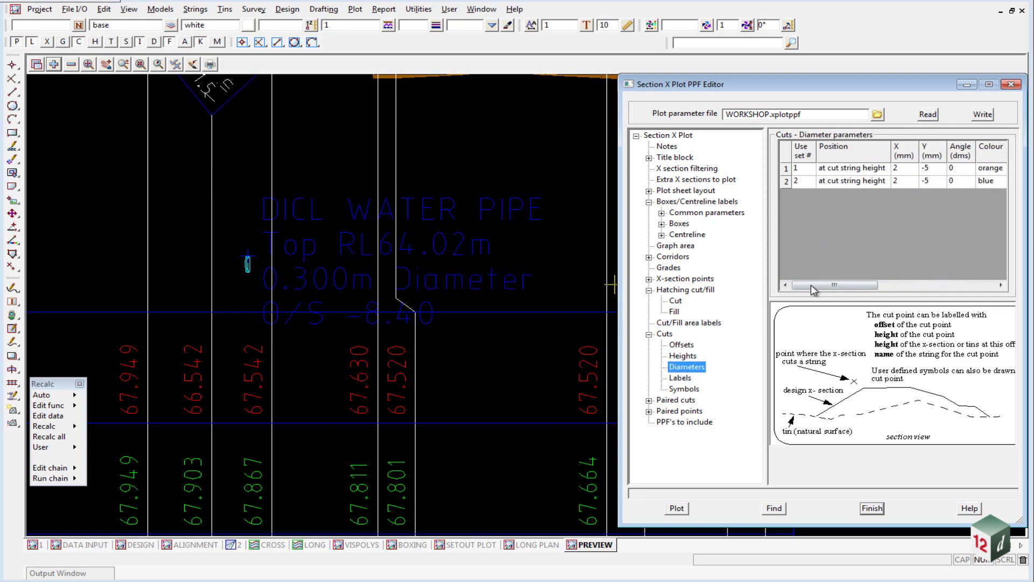
left_click_drag(814, 291, 926, 286)
left_click(940, 182)
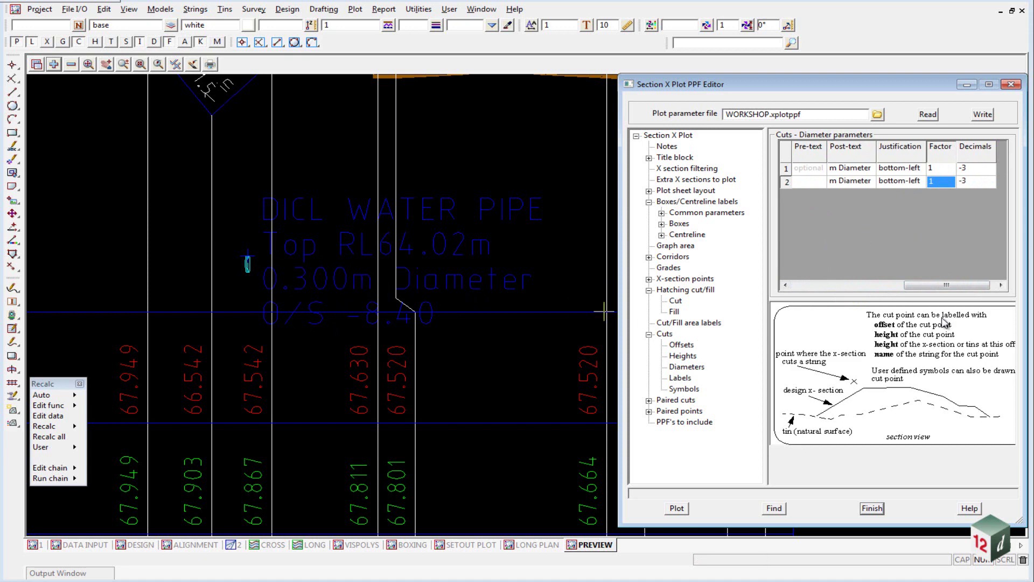
left_click(686, 388)
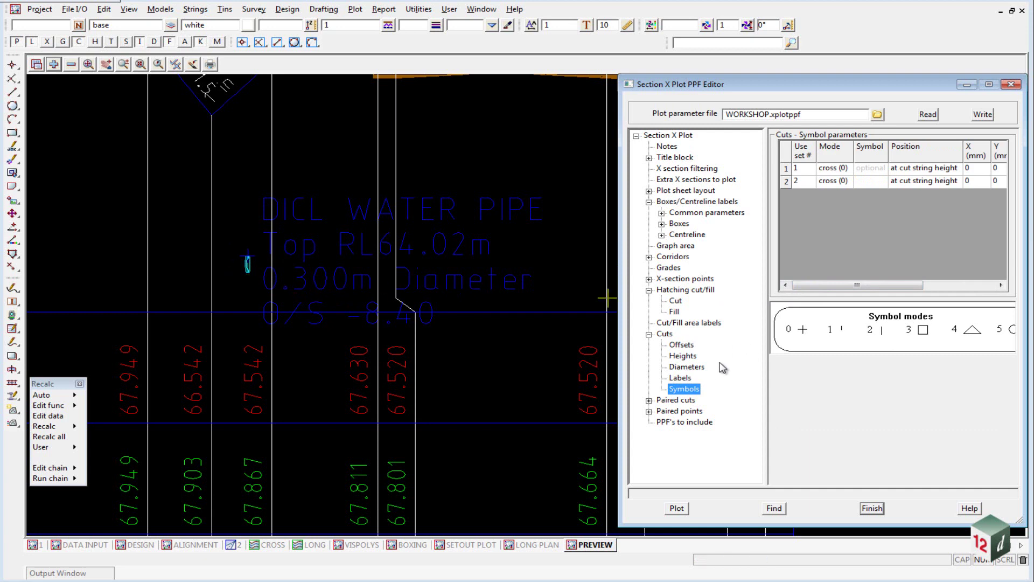
Step: Review the SEWER PIPE and DICL WATER PIPE cut label pre-text, then return to Section X Plot
left_click(680, 379)
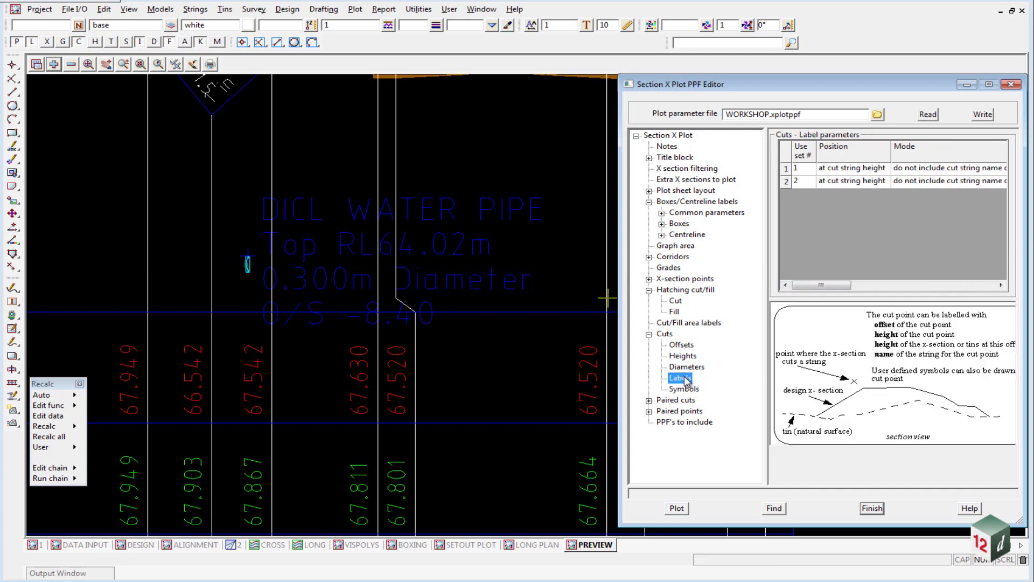
left_click_drag(803, 290, 917, 291)
left_click(883, 182)
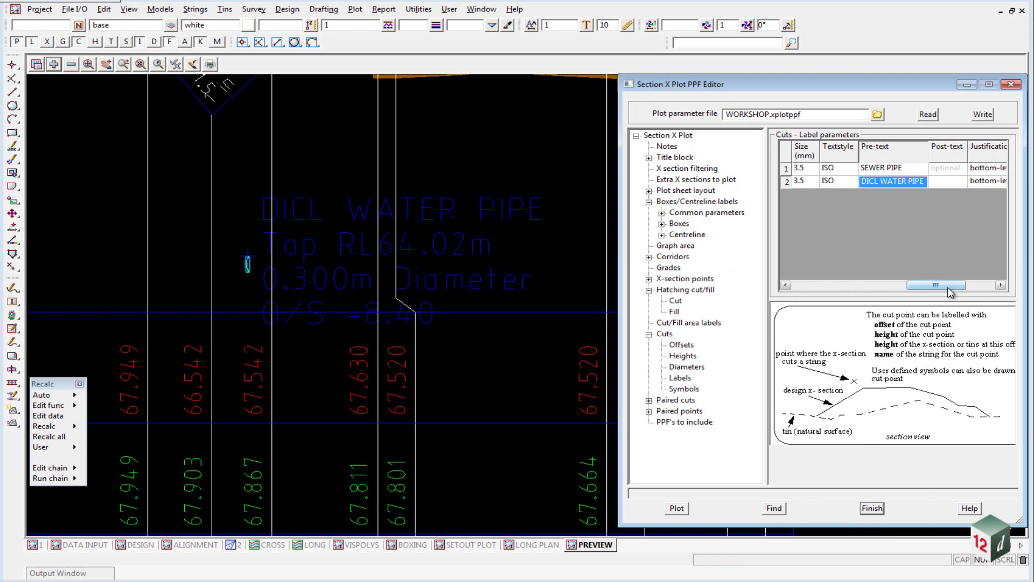
left_click_drag(951, 286, 979, 286)
left_click(666, 136)
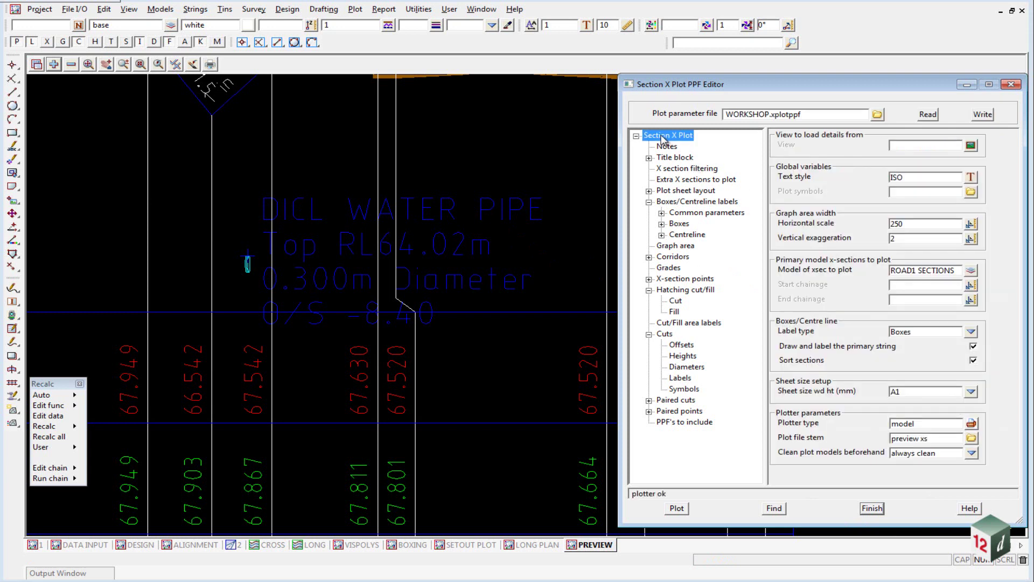
left_click(924, 423)
left_click(971, 423)
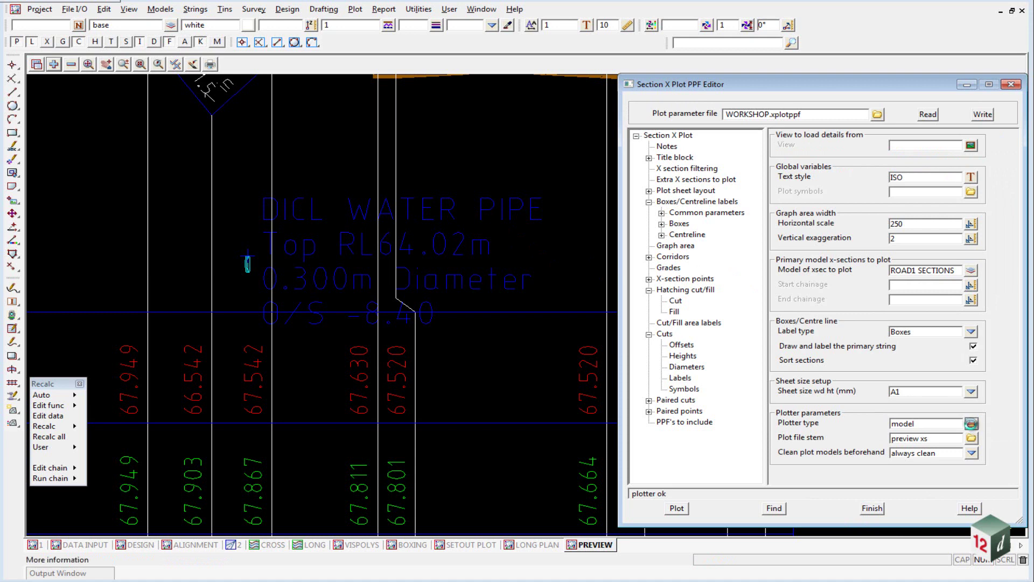